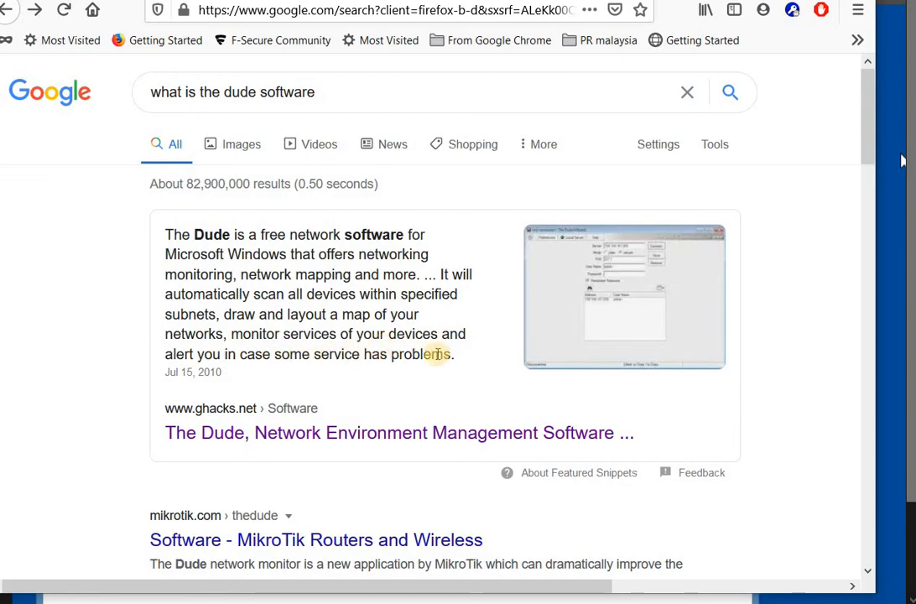
- Scroll through the Google results about The Dude
{"action": "scroll", "coordinate": [360, 365], "scroll_direction": "down", "scroll_amount": 3}
{"action": "scroll", "coordinate": [361, 362], "scroll_direction": "down", "scroll_amount": 10}
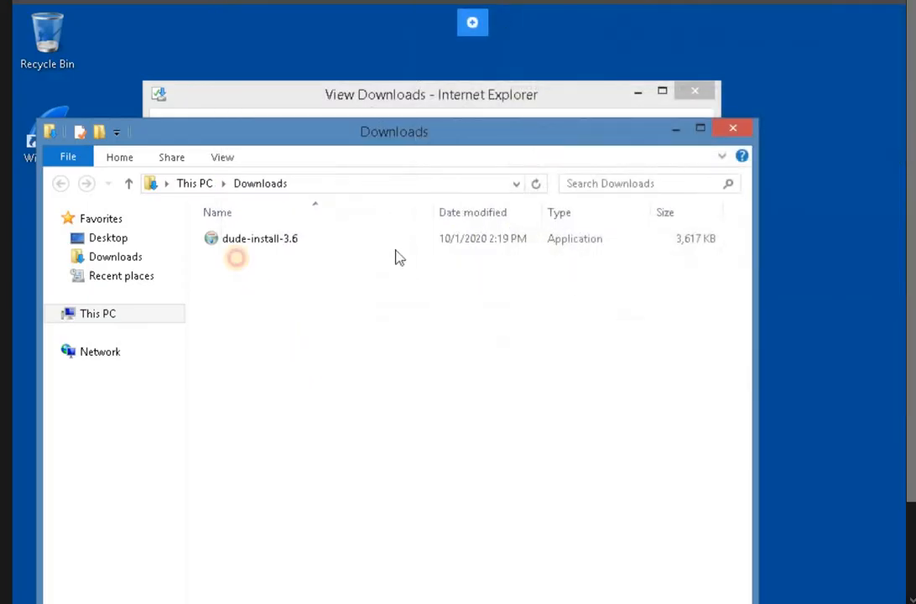
- Run the dude-install-3.6 installer from Downloads and accept its licence agreement
{"action": "double_click", "coordinate": [244, 240]}
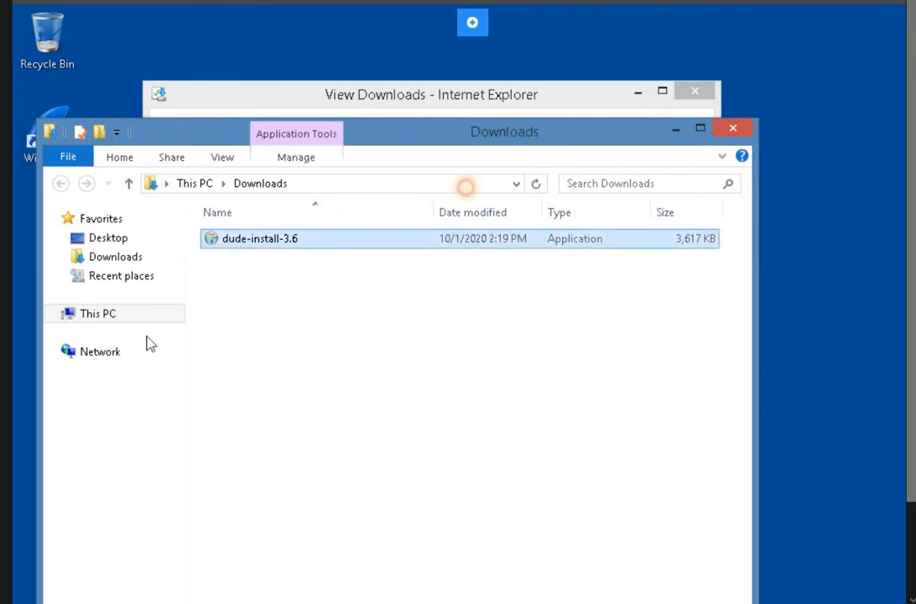
{"action": "left_click_drag", "start_coordinate": [420, 125], "coordinate": [450, 89]}
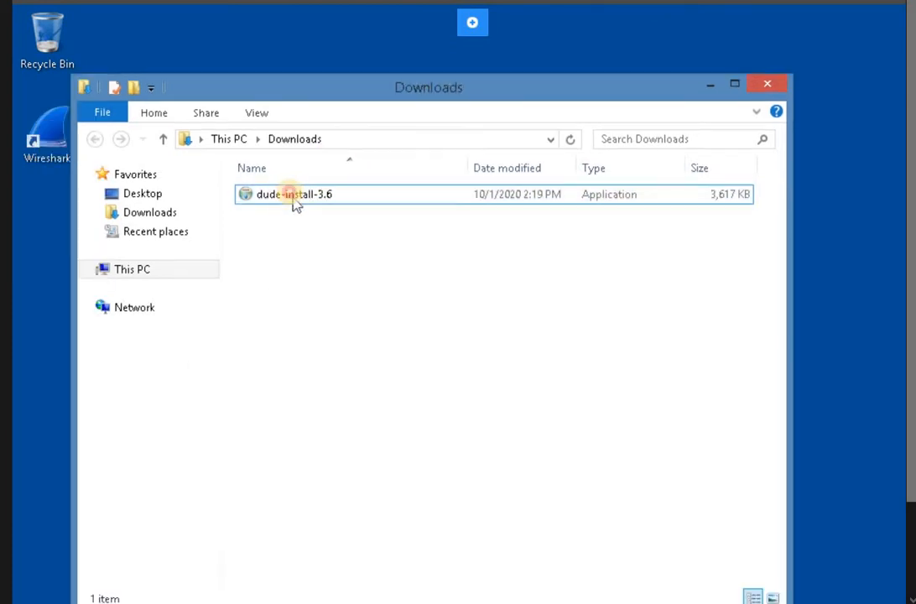
{"action": "left_click", "coordinate": [291, 196]}
{"action": "double_click", "coordinate": [291, 196]}
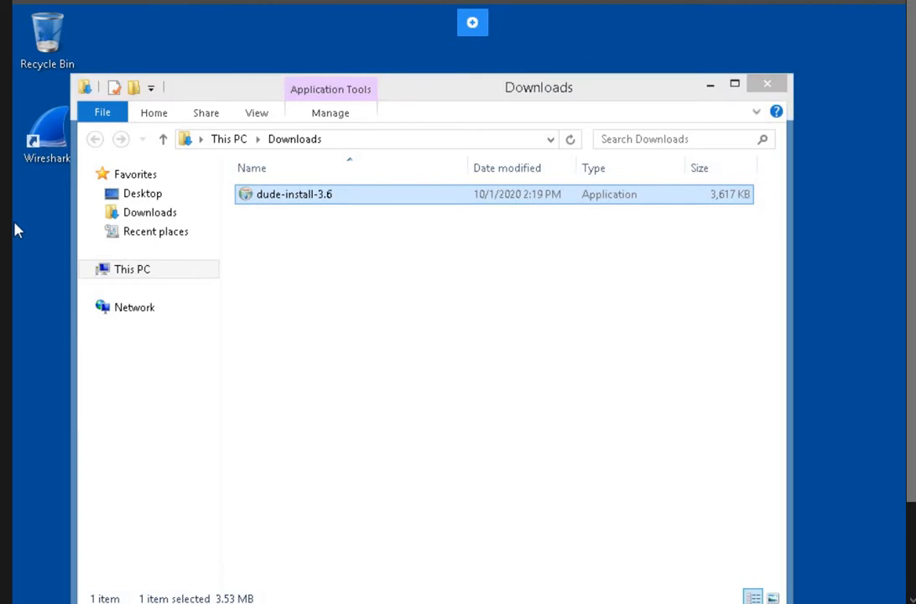
{"action": "left_click", "coordinate": [576, 488]}
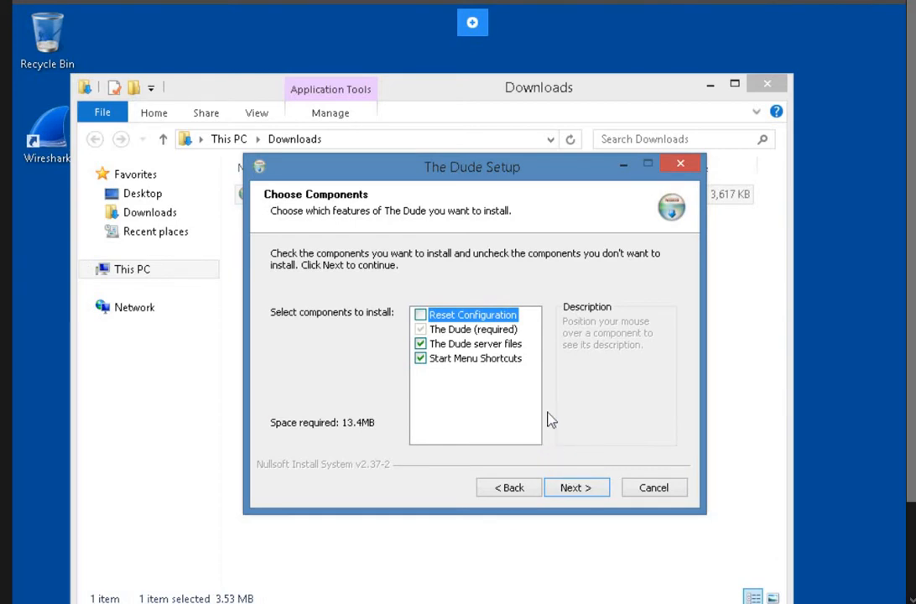
- Install The Dude with default components and folder, confirm it worked, and close Downloads
{"action": "left_click", "coordinate": [565, 494]}
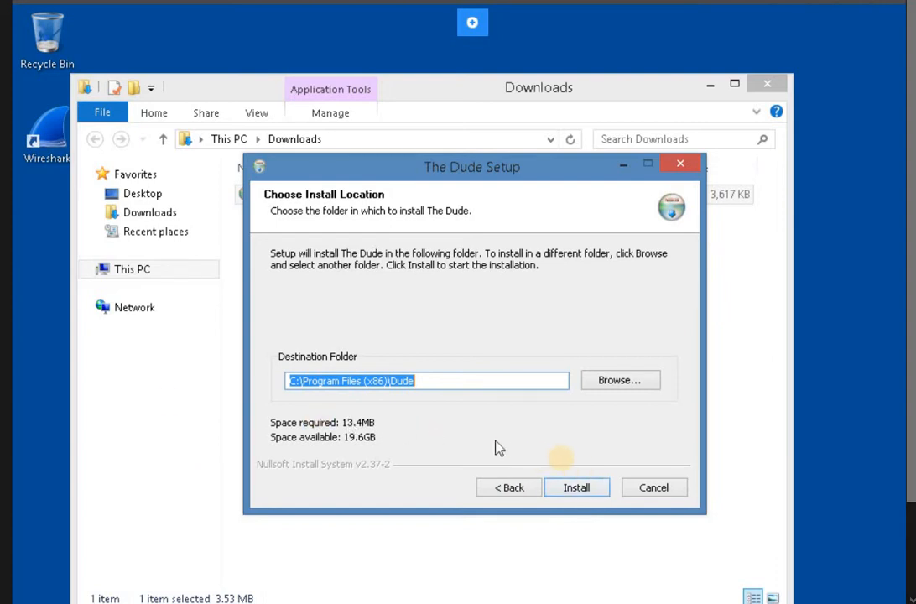
{"action": "left_click", "coordinate": [586, 487]}
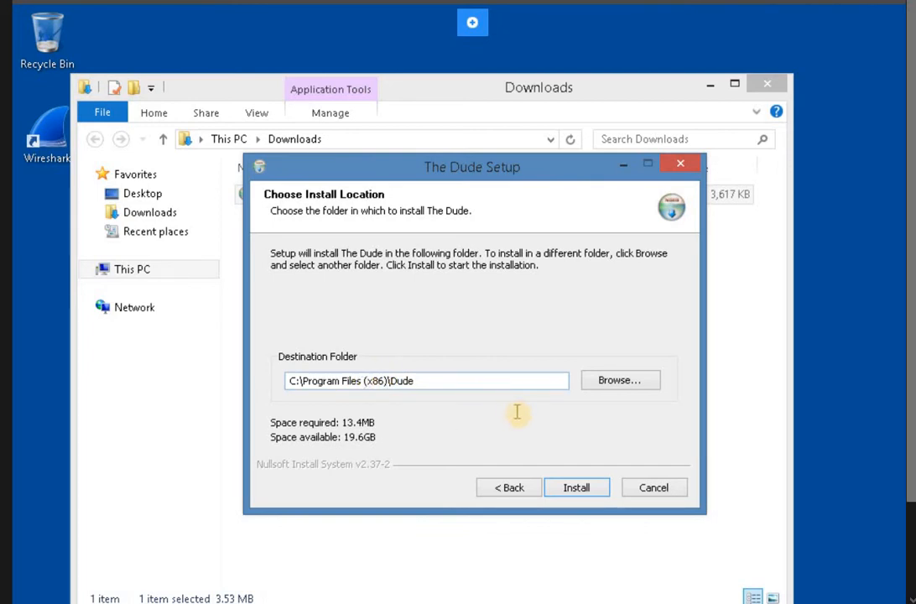
{"action": "left_click", "coordinate": [585, 488]}
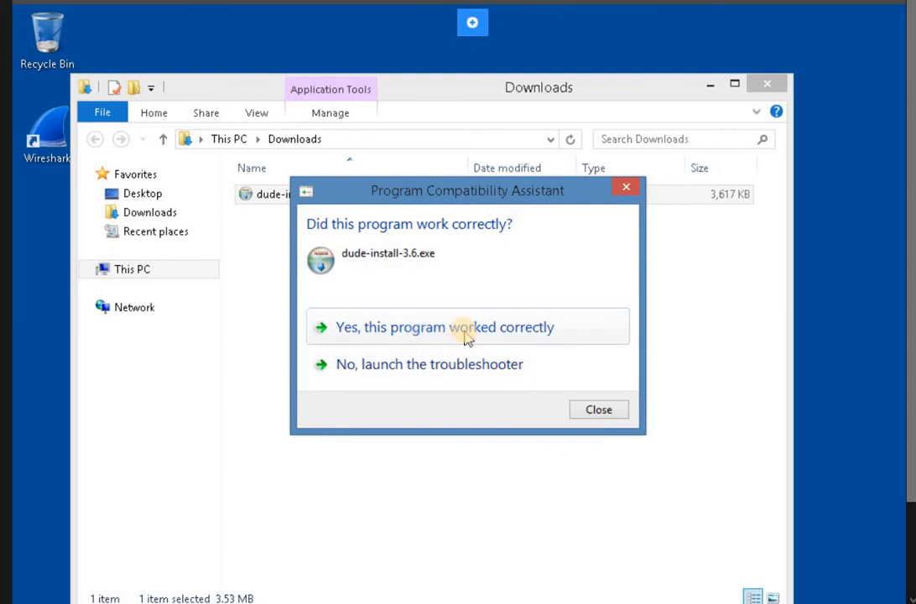
{"action": "left_click", "coordinate": [467, 331]}
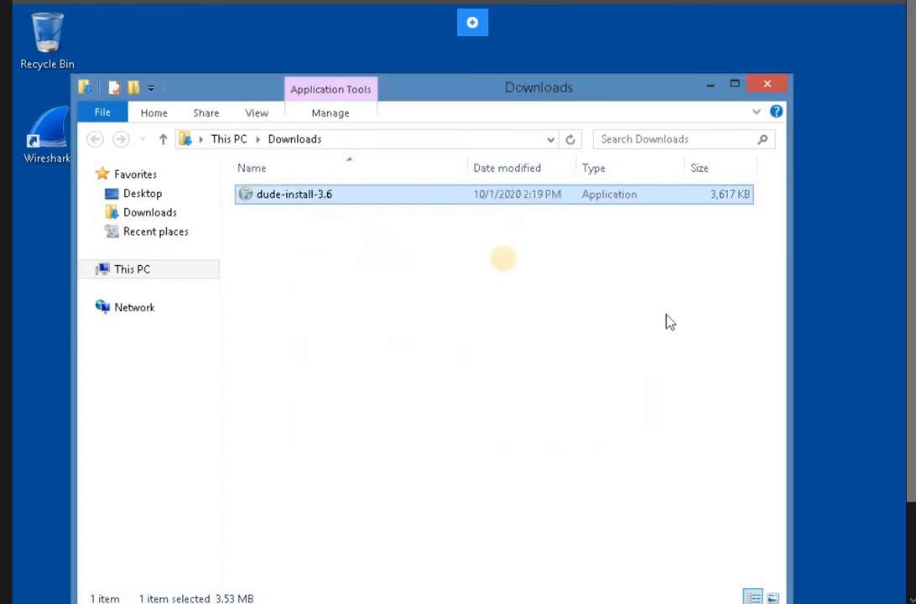
{"action": "left_click", "coordinate": [775, 84]}
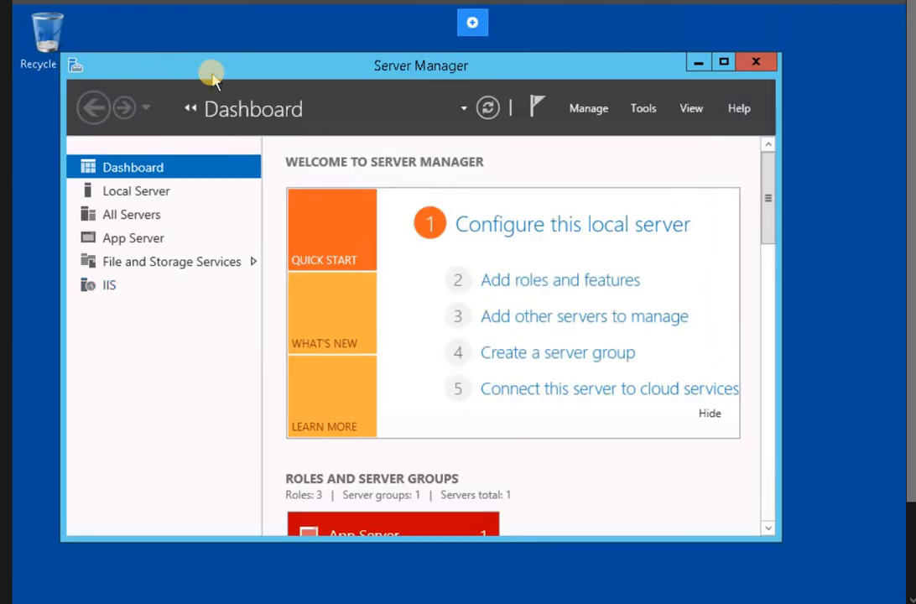
- Launch the Add Roles and Features Wizard from the Server Manager Dashboard Quick Start
{"action": "mouse_move", "coordinate": [212, 74]}
{"action": "left_mouse_down"}
{"action": "mouse_move", "coordinate": [40, 153]}
{"action": "mouse_move", "coordinate": [130, 142]}
{"action": "mouse_move", "coordinate": [226, 75]}
{"action": "left_mouse_up"}
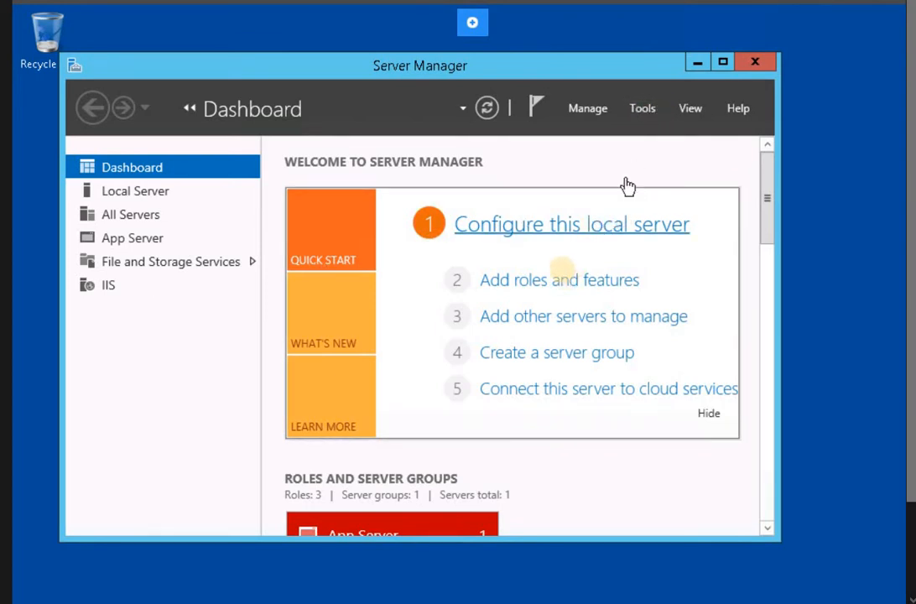
{"action": "left_click", "coordinate": [560, 283]}
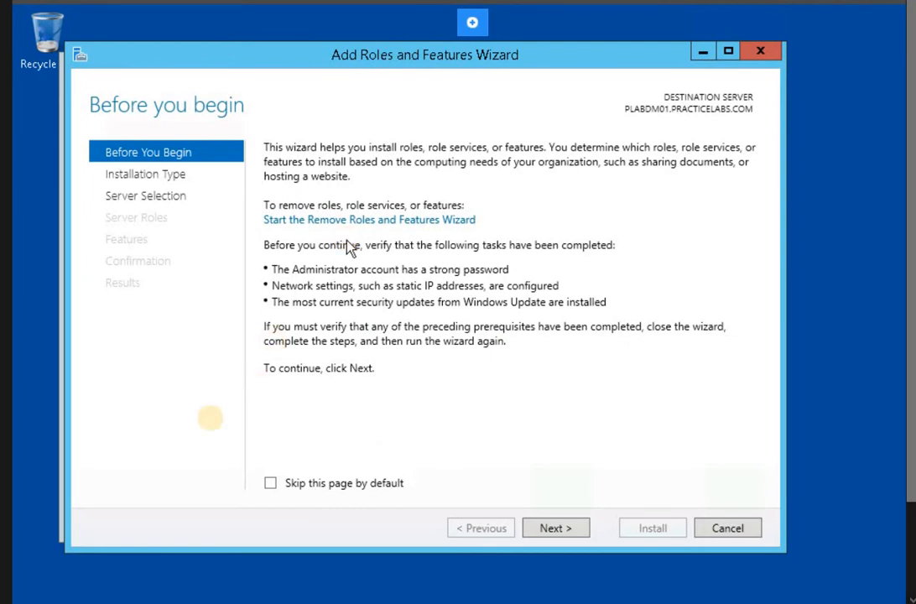
- Keep role-based installation with PLABDM01 as destination server and advance toward Features
{"action": "left_click", "coordinate": [558, 528]}
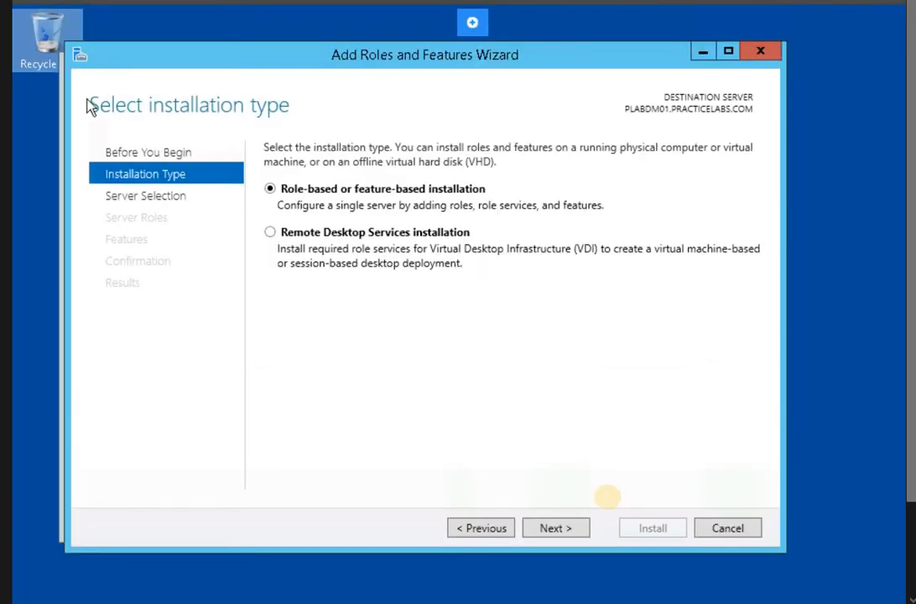
{"action": "left_click", "coordinate": [566, 528]}
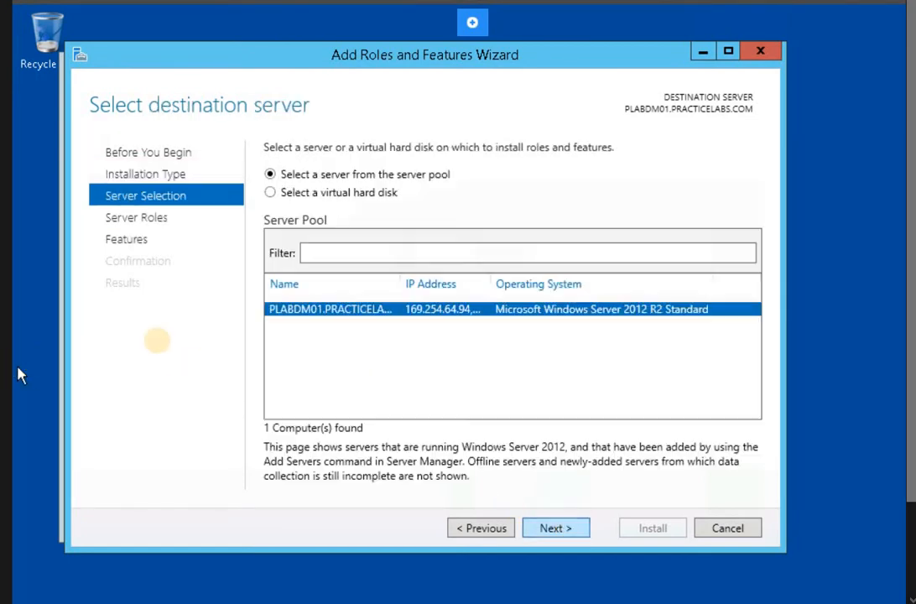
{"action": "left_click", "coordinate": [557, 529]}
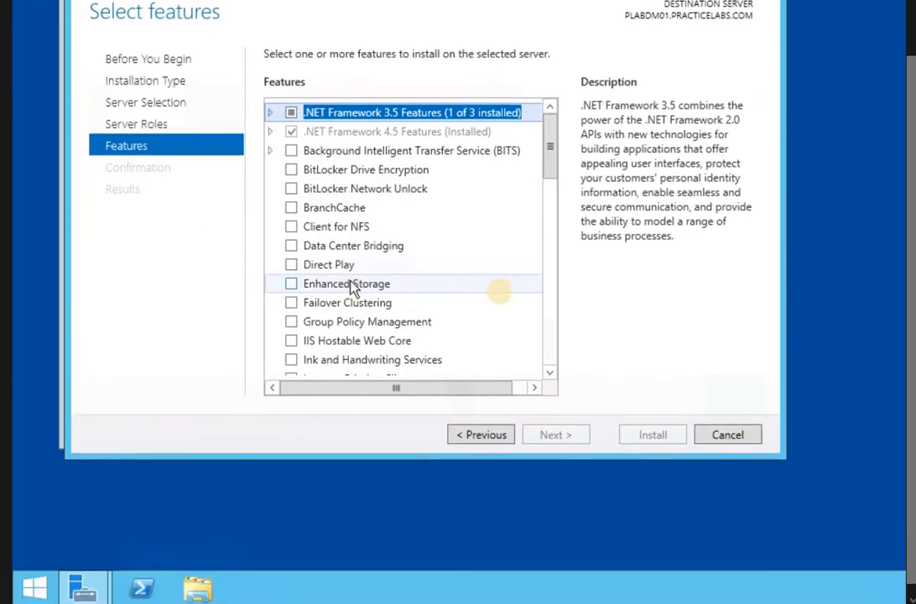
- Tick SNMP Service in the Features list, add its required SNMP Tools, and continue to confirmation
{"action": "scroll", "coordinate": [435, 428], "scroll_direction": "down", "scroll_amount": 3}
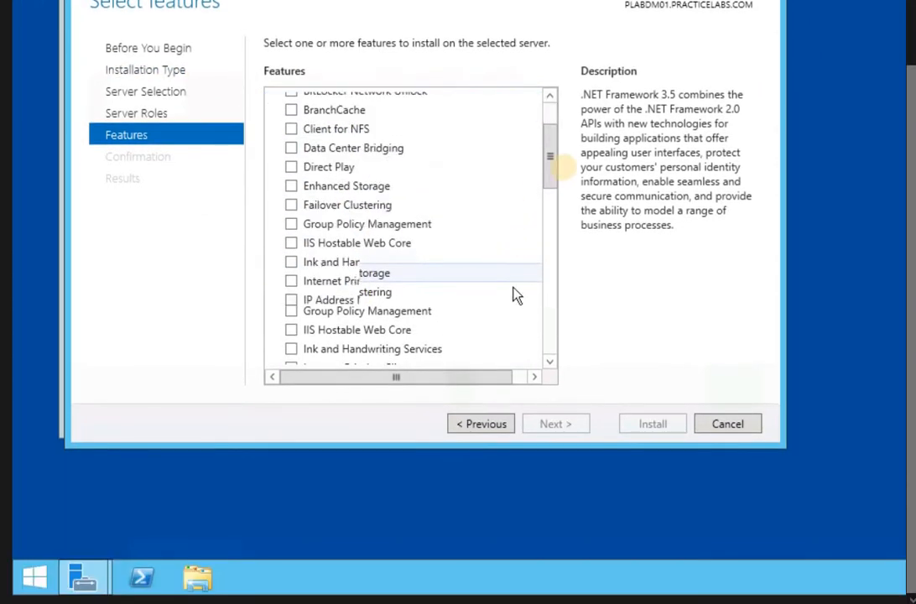
{"action": "scroll", "coordinate": [549, 183], "scroll_direction": "up", "scroll_amount": 1}
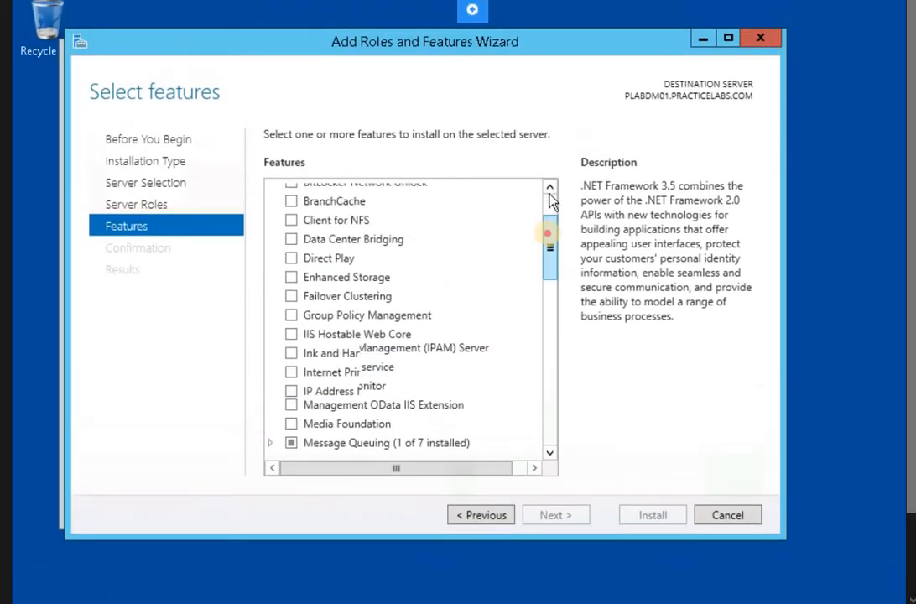
{"action": "scroll", "coordinate": [293, 315], "scroll_direction": "down", "scroll_amount": 3}
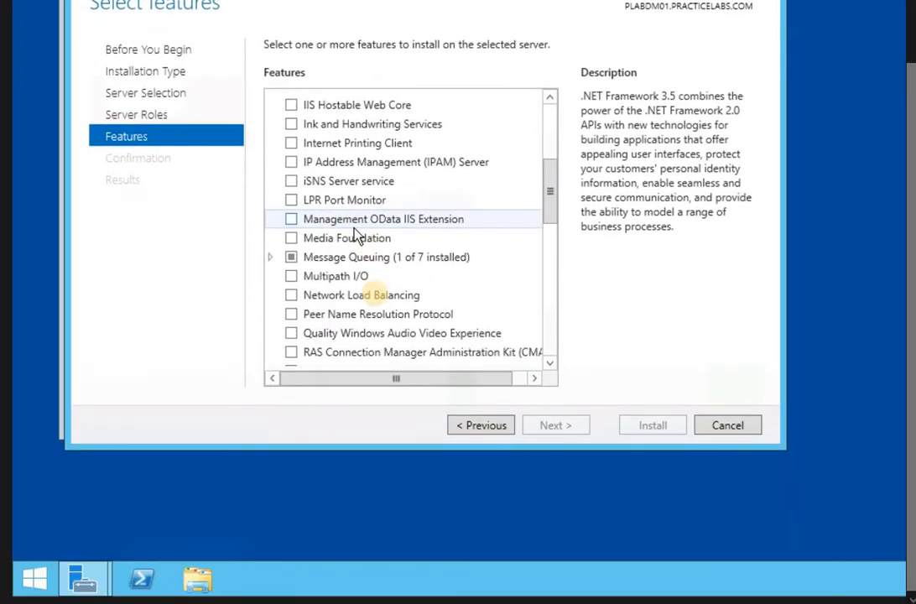
{"action": "scroll", "coordinate": [375, 293], "scroll_direction": "down", "scroll_amount": 2}
{"action": "scroll", "coordinate": [517, 268], "scroll_direction": "up", "scroll_amount": 1}
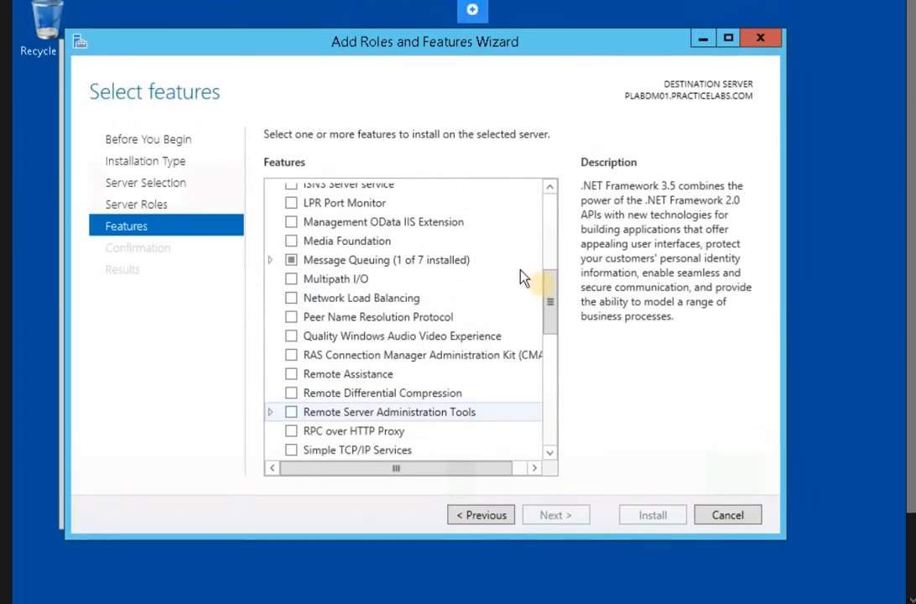
{"action": "left_click_drag", "start_coordinate": [548, 290], "coordinate": [556, 362]}
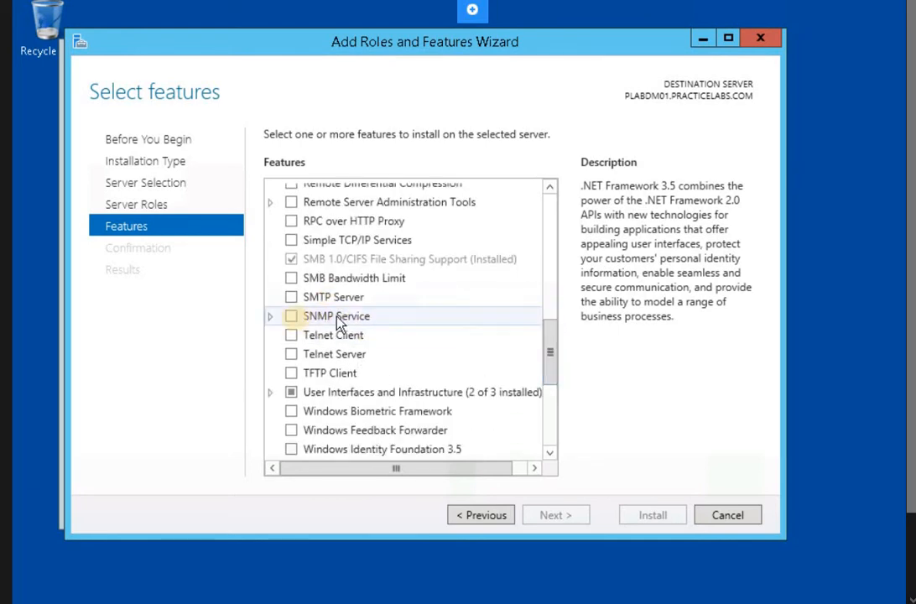
{"action": "left_click", "coordinate": [293, 319]}
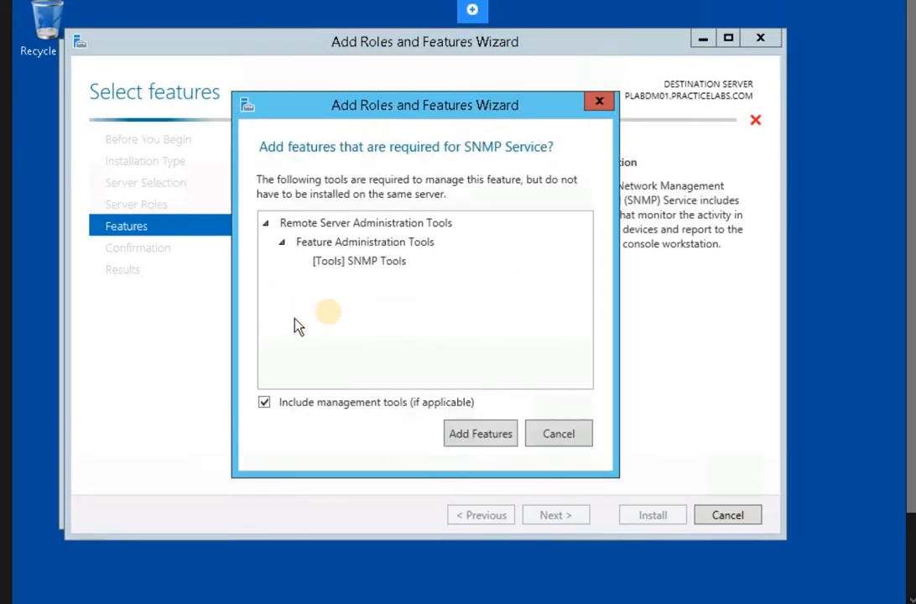
{"action": "left_click", "coordinate": [494, 438]}
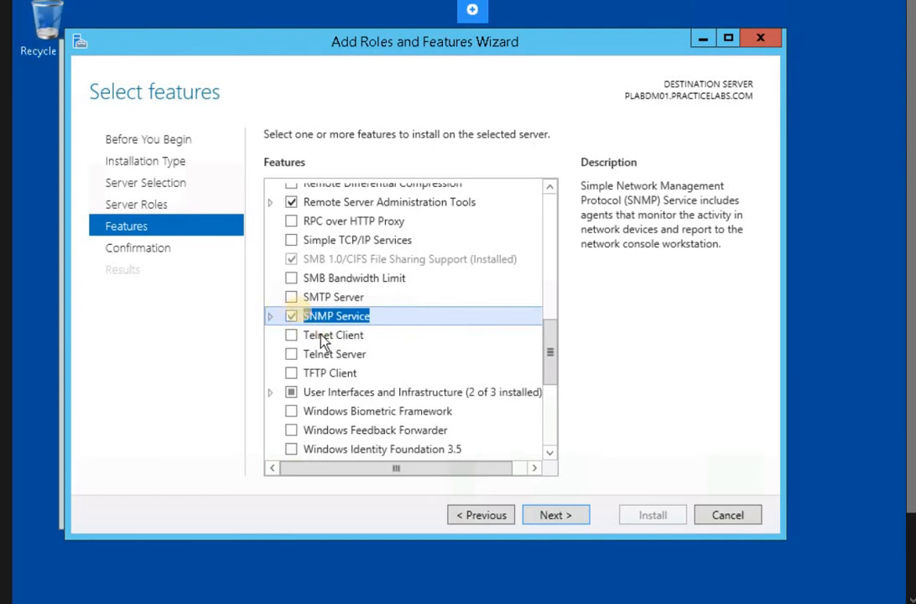
{"action": "left_click", "coordinate": [577, 515]}
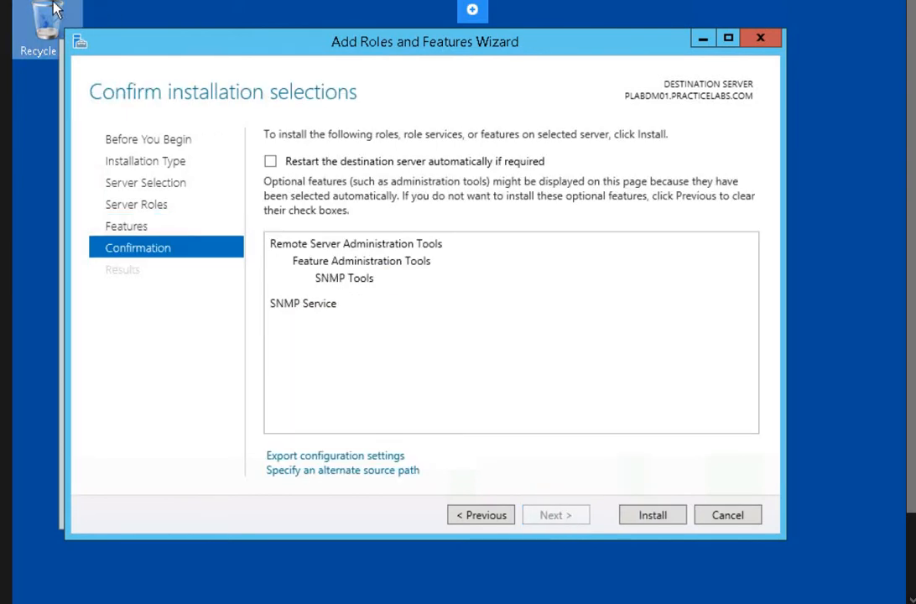
- Go back to also include SNMP WMI Provider, then start installing the SNMP features
{"action": "left_click", "coordinate": [474, 513]}
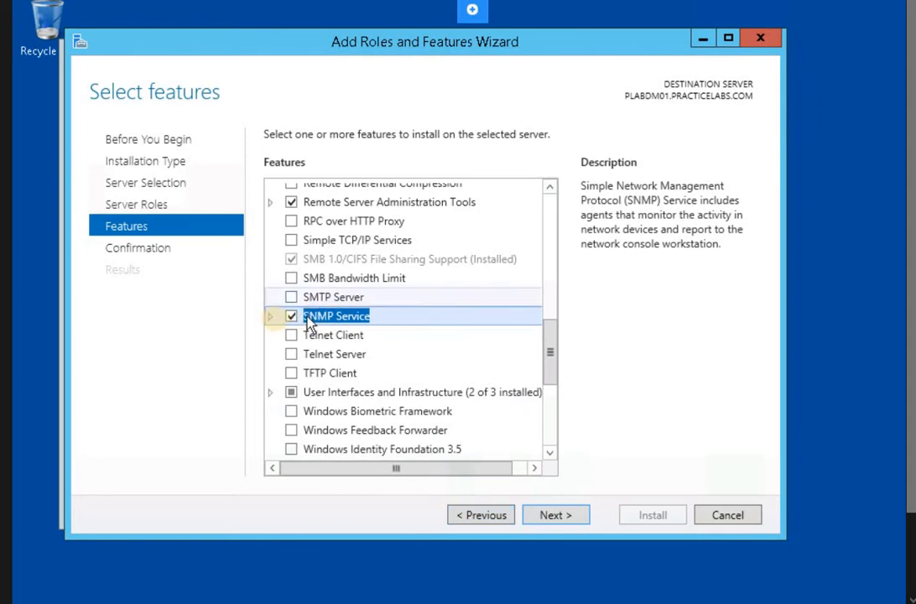
{"action": "left_click", "coordinate": [270, 318]}
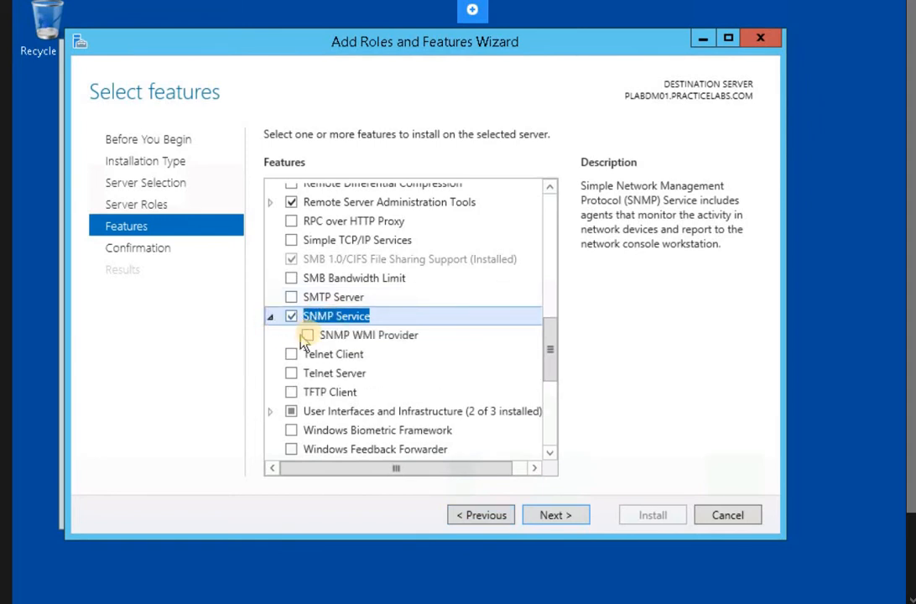
{"action": "left_click", "coordinate": [307, 336]}
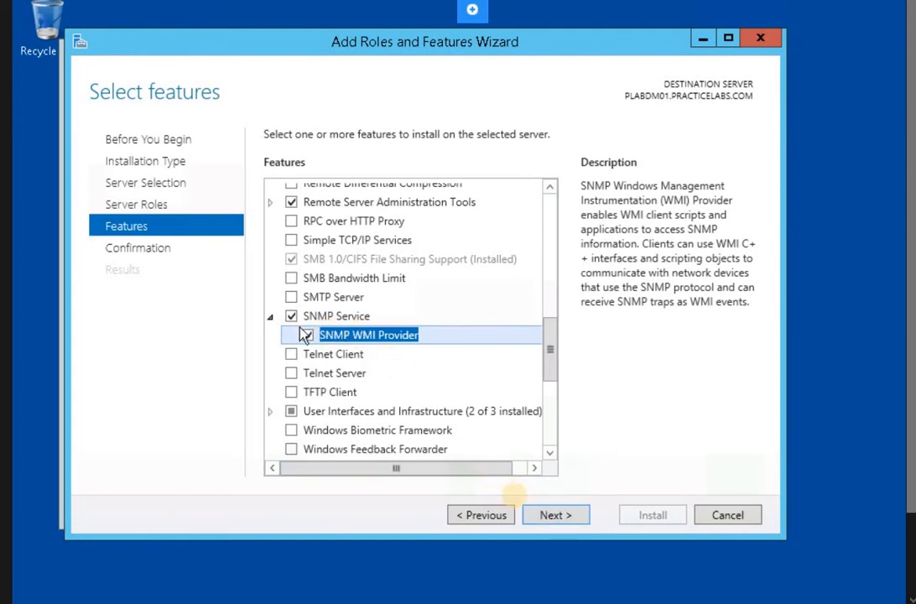
{"action": "left_click", "coordinate": [553, 516]}
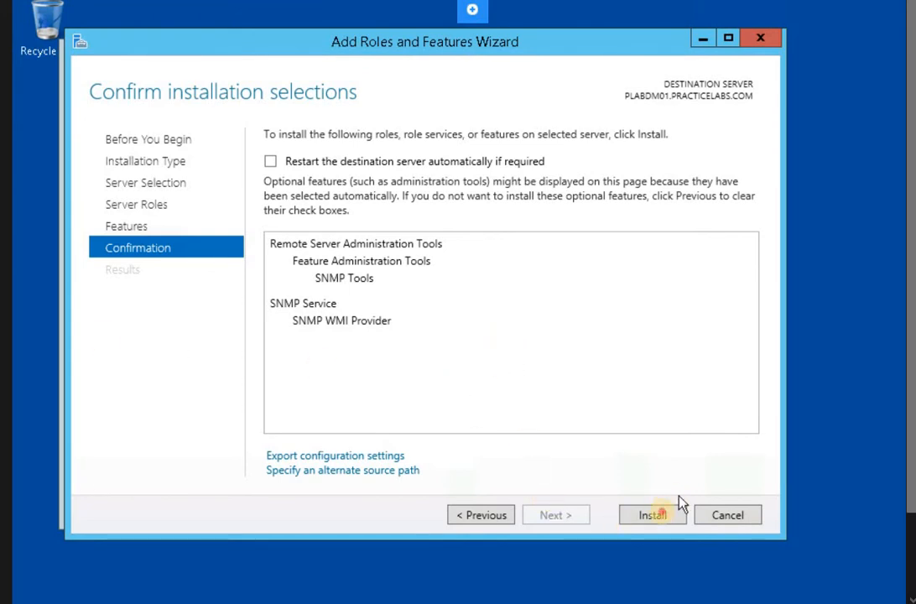
{"action": "left_click", "coordinate": [652, 515]}
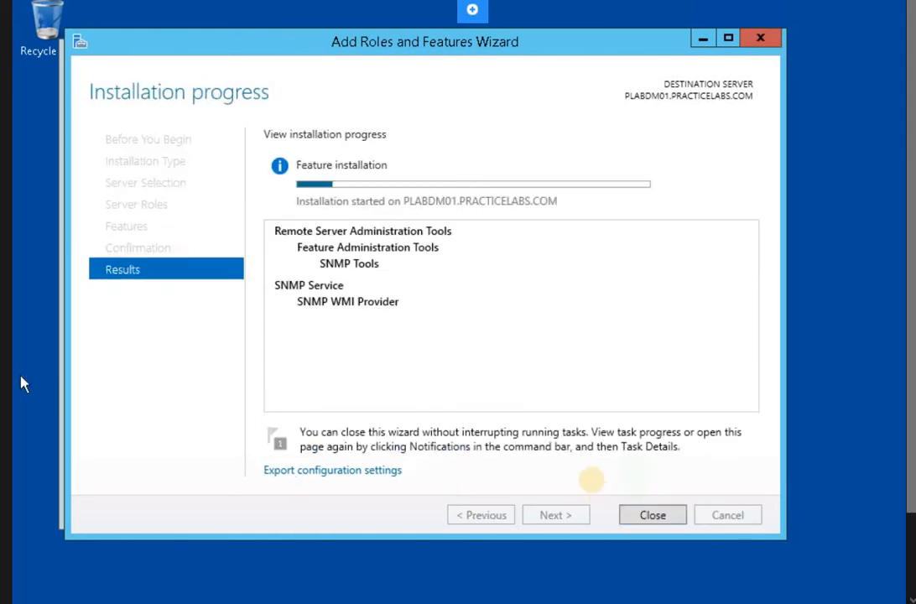
- Close the wizard, check the SNMP installation progress in Notifications, and show the Tools menu
{"action": "left_click", "coordinate": [652, 517]}
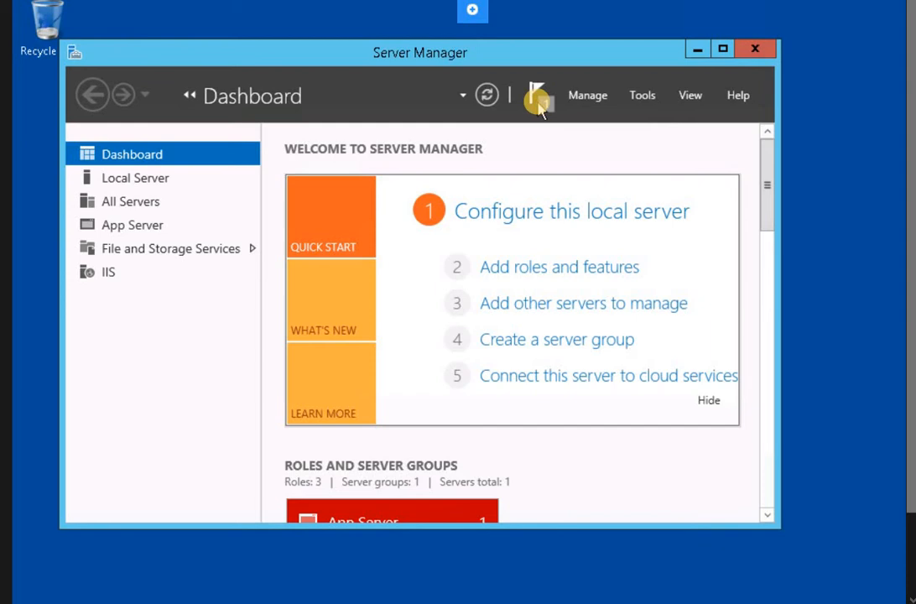
{"action": "left_click", "coordinate": [536, 99]}
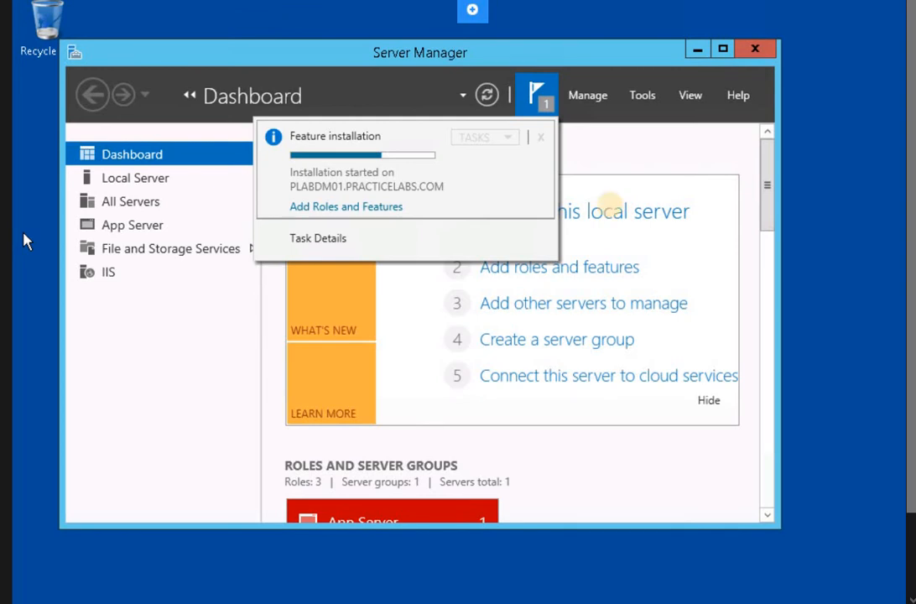
{"action": "left_click", "coordinate": [642, 102]}
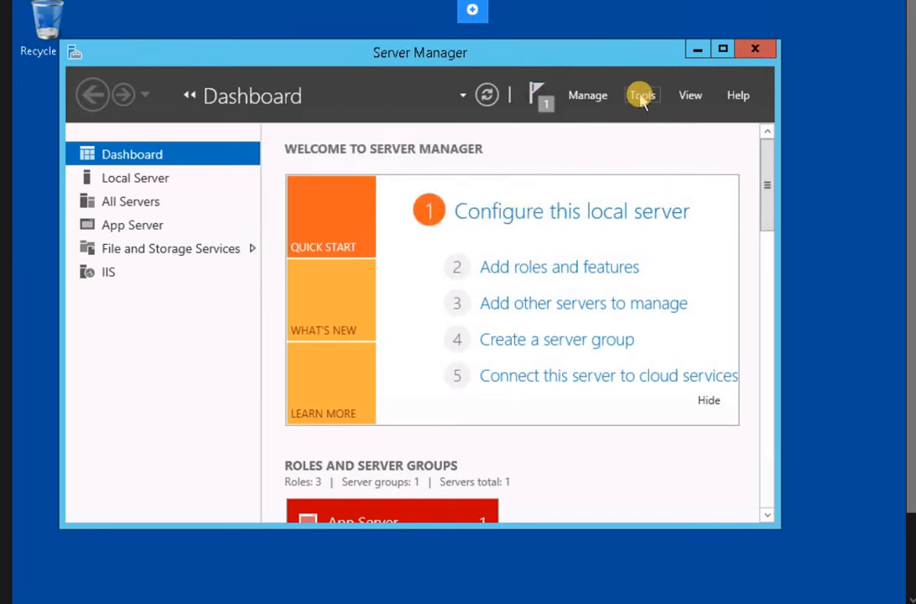
{"action": "left_click", "coordinate": [642, 97]}
{"action": "left_click", "coordinate": [642, 97]}
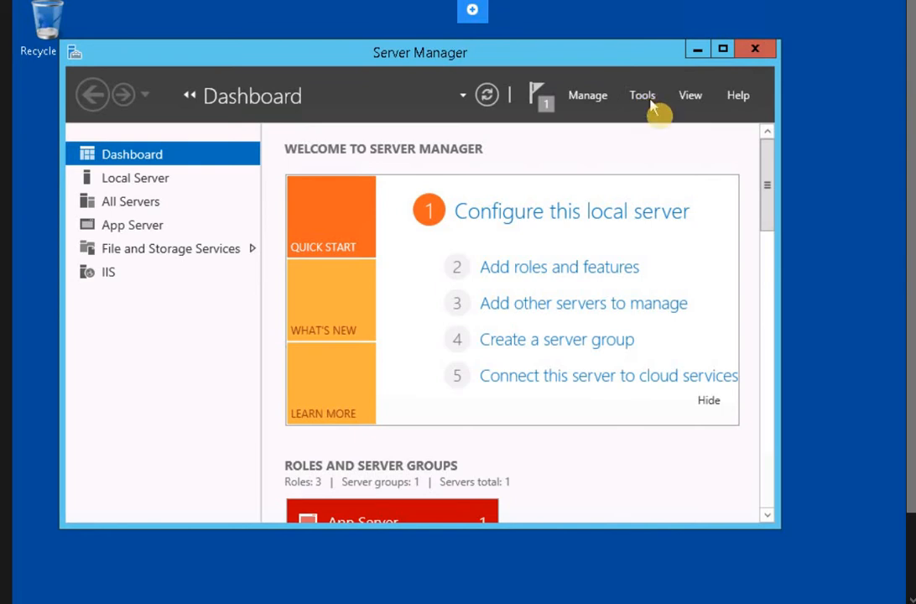
{"action": "left_click", "coordinate": [646, 98]}
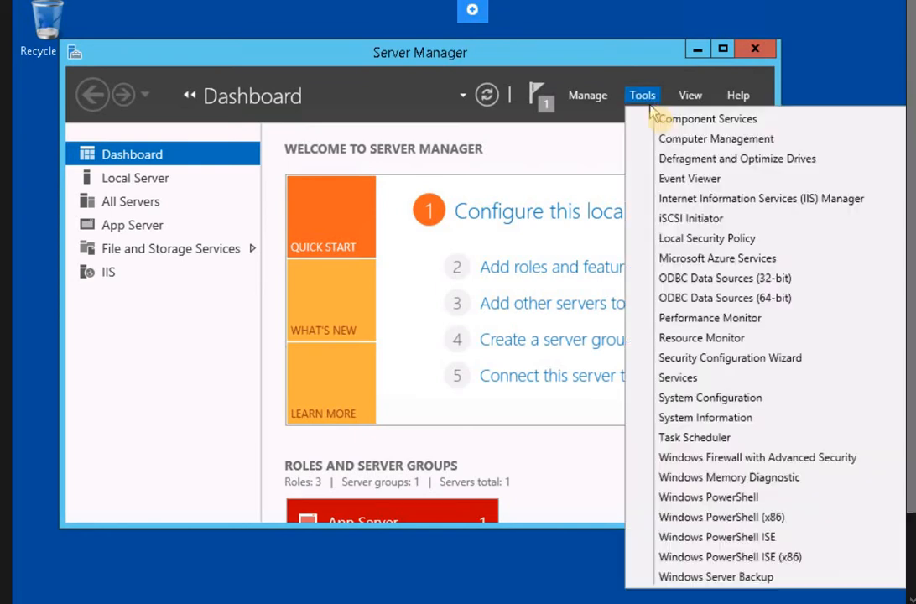
- Open Services, jump to SNMP Service by typing 'snmp', and open its Properties
{"action": "left_click", "coordinate": [689, 378]}
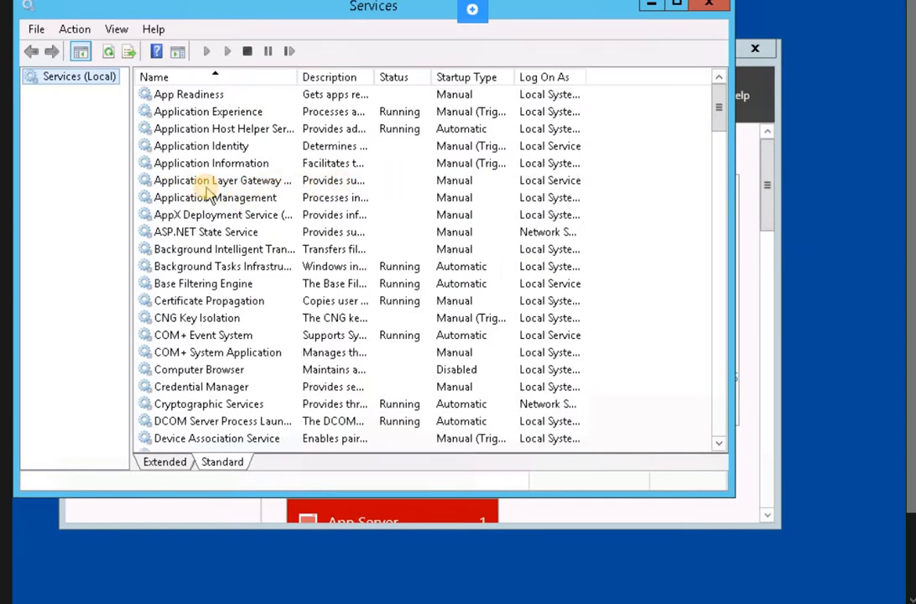
{"action": "left_click", "coordinate": [205, 186]}
{"action": "type", "text": "snmp"}
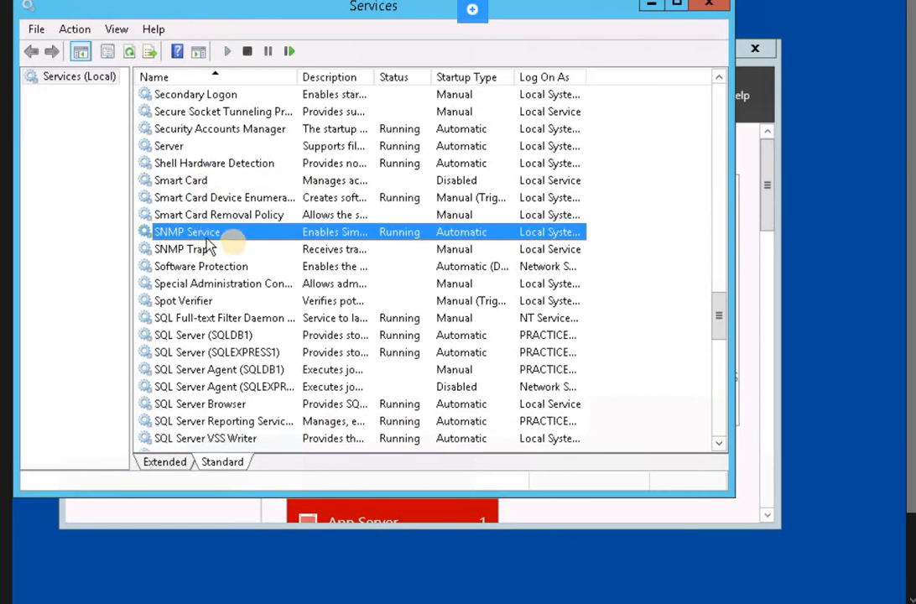
{"action": "right_click", "coordinate": [237, 237]}
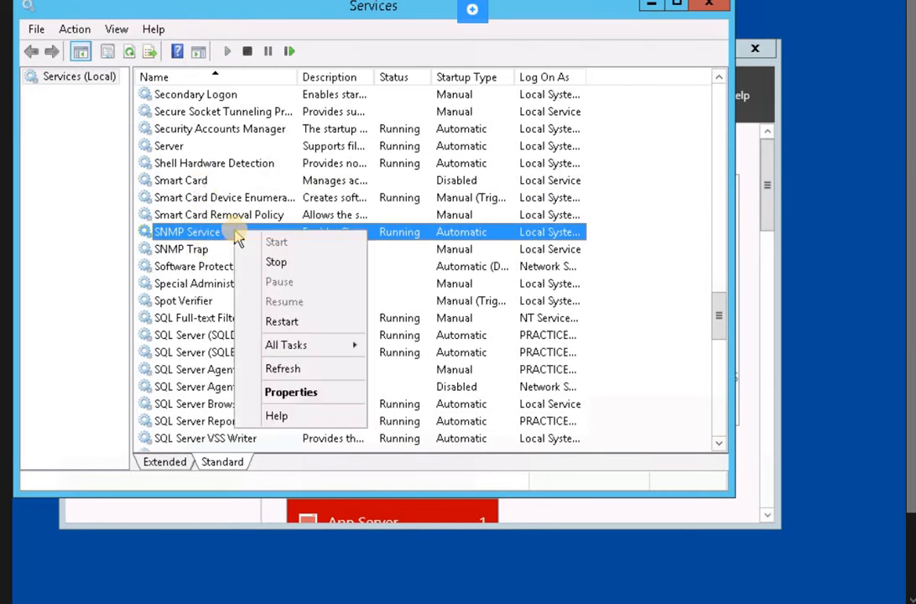
{"action": "left_click", "coordinate": [398, 239]}
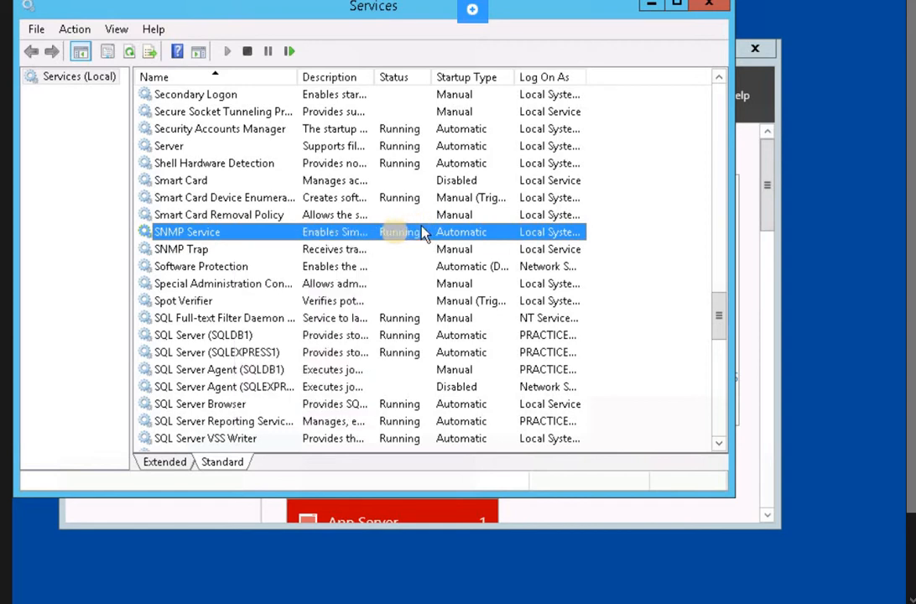
{"action": "right_click", "coordinate": [257, 237]}
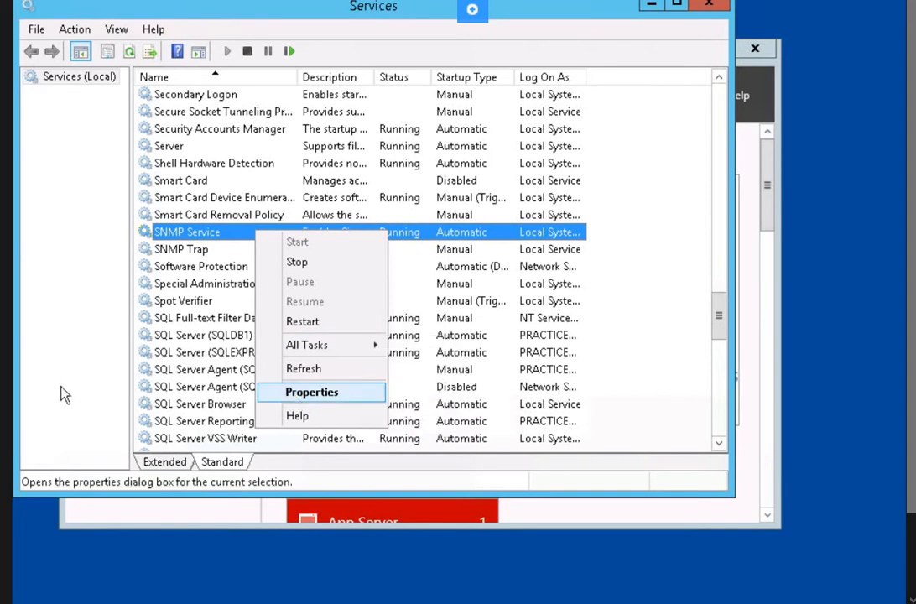
{"action": "key", "text": "Return"}
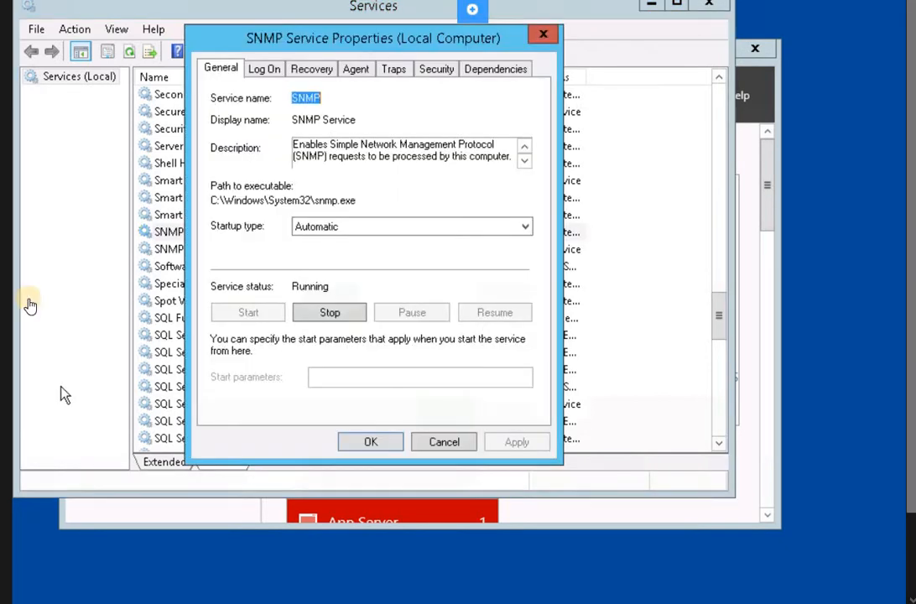
- On the SNMP Service Agent tab, enable Physical, clear Internet, then Apply and OK
{"action": "left_click", "coordinate": [265, 70]}
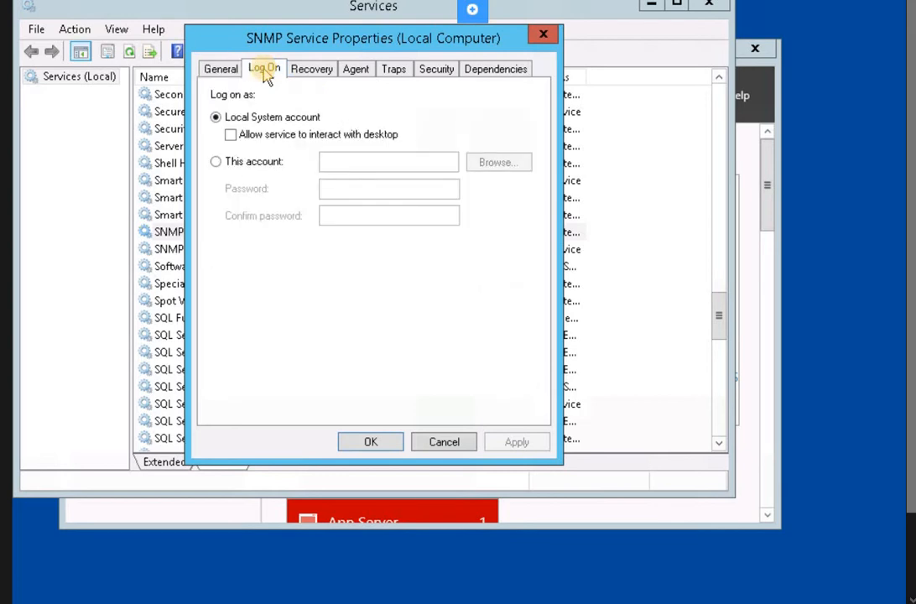
{"action": "left_click", "coordinate": [220, 72]}
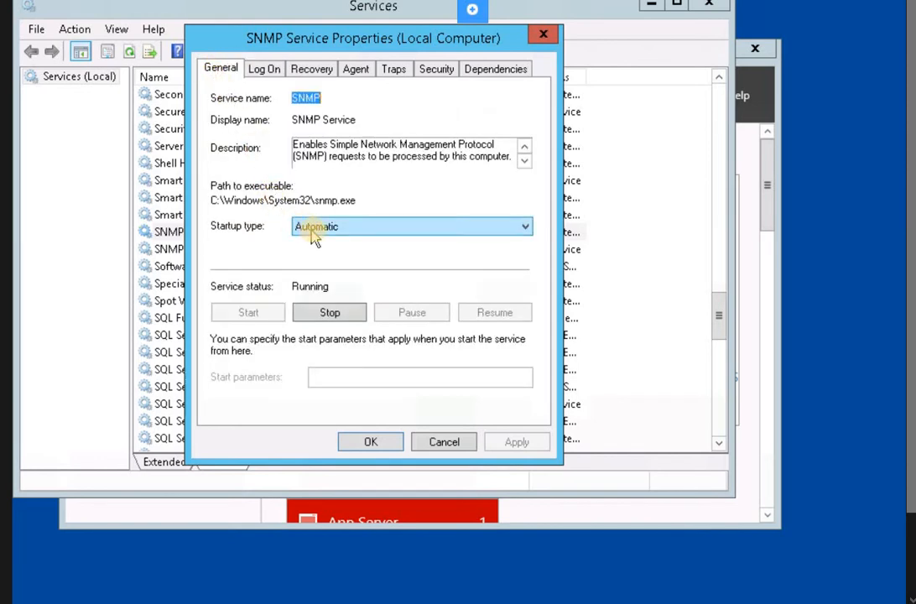
{"action": "left_click", "coordinate": [365, 76]}
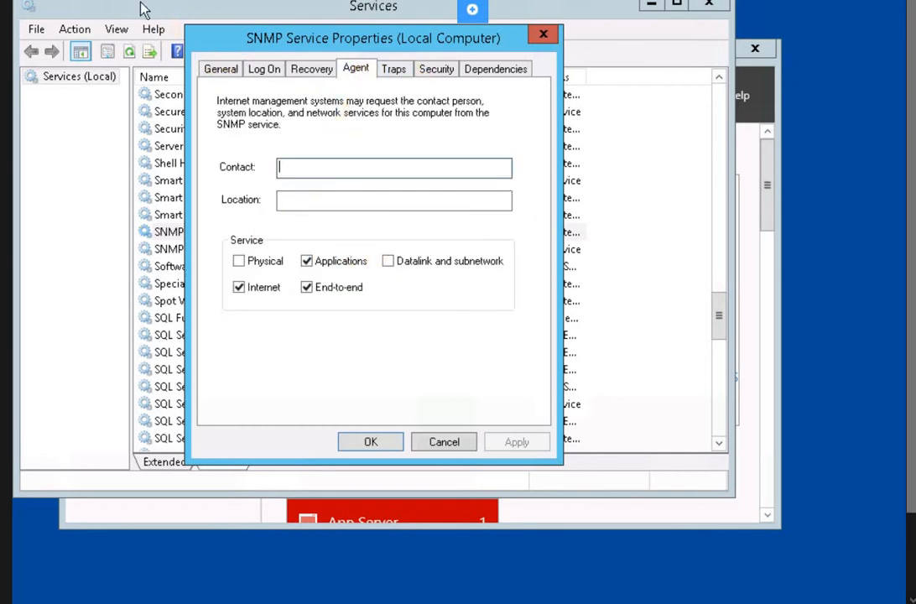
{"action": "left_click", "coordinate": [261, 261]}
{"action": "left_click", "coordinate": [315, 262]}
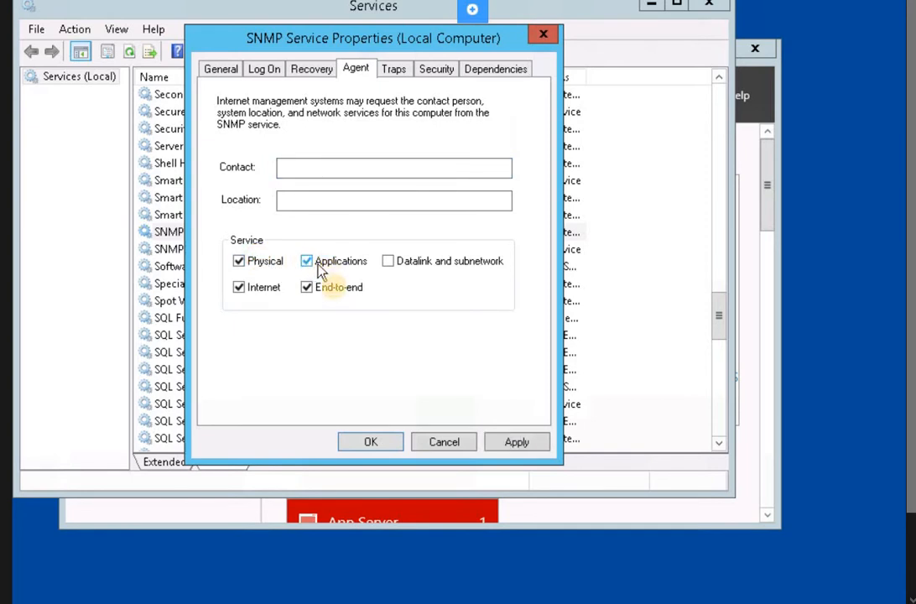
{"action": "left_click", "coordinate": [240, 289]}
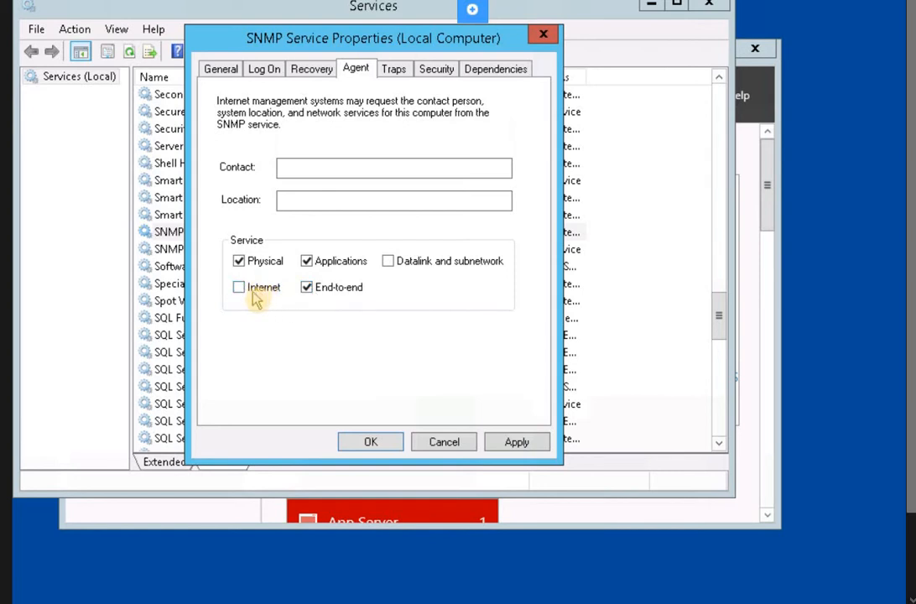
{"action": "left_click", "coordinate": [308, 265]}
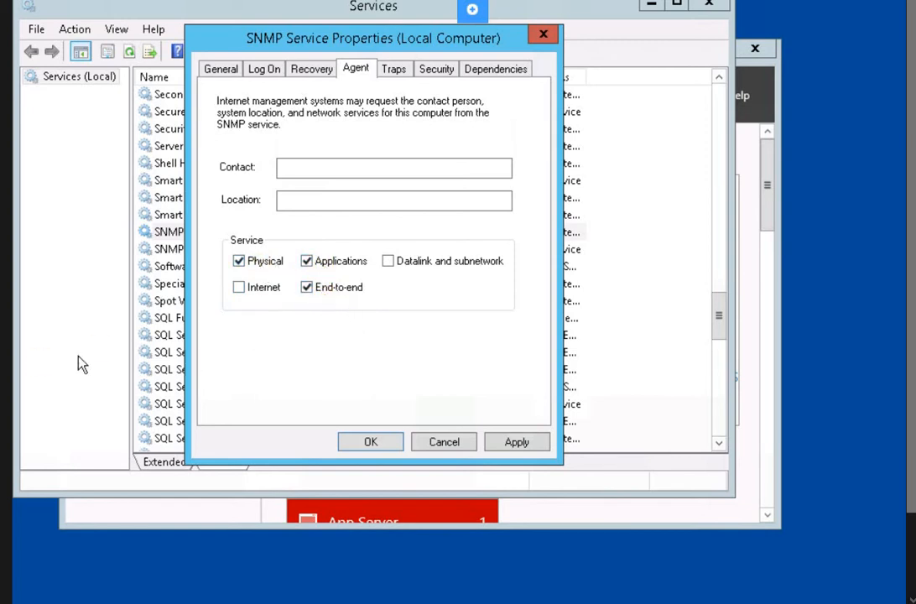
{"action": "left_click", "coordinate": [527, 441]}
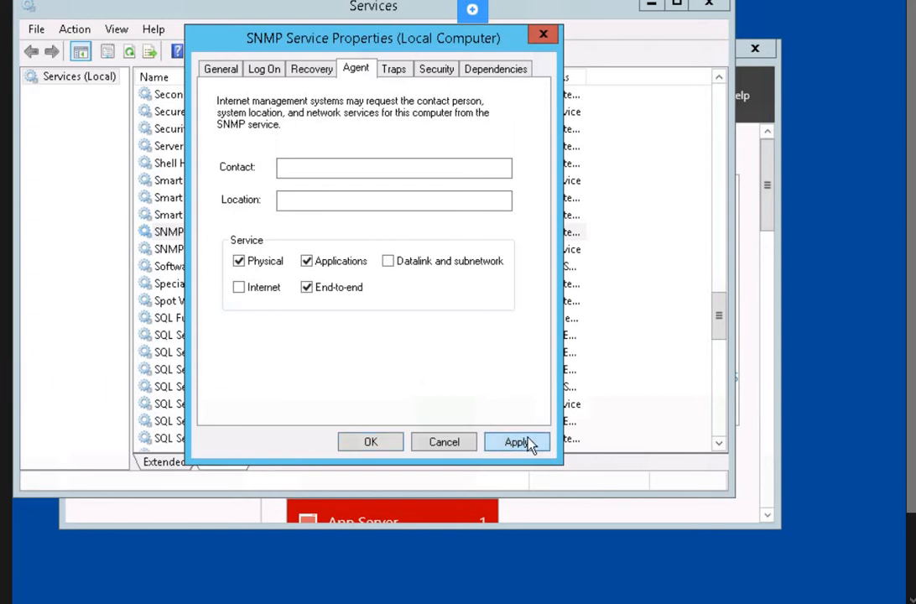
{"action": "left_click", "coordinate": [374, 440]}
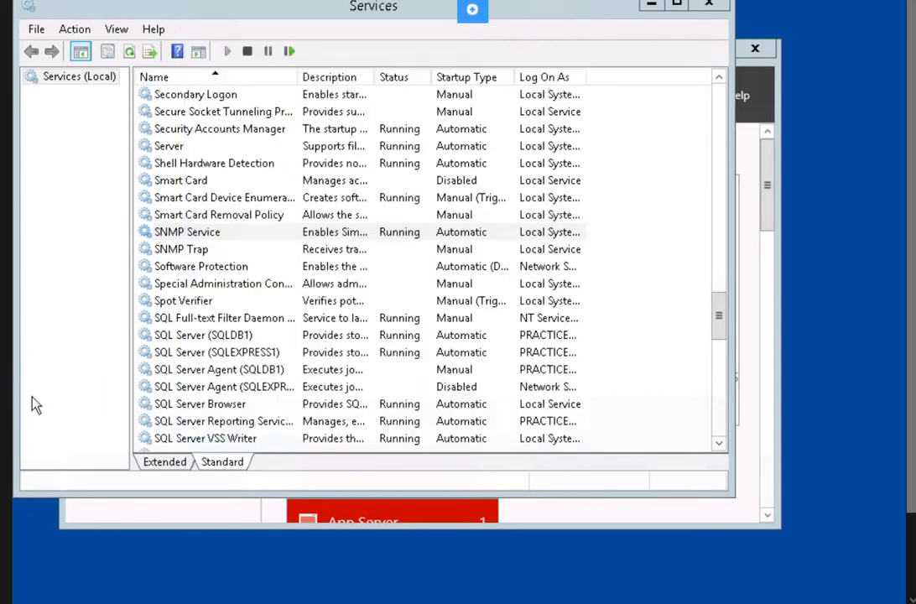
- Reopen the SNMP Service properties and add CLASSROOM as a trap community name
{"action": "left_click", "coordinate": [96, 7]}
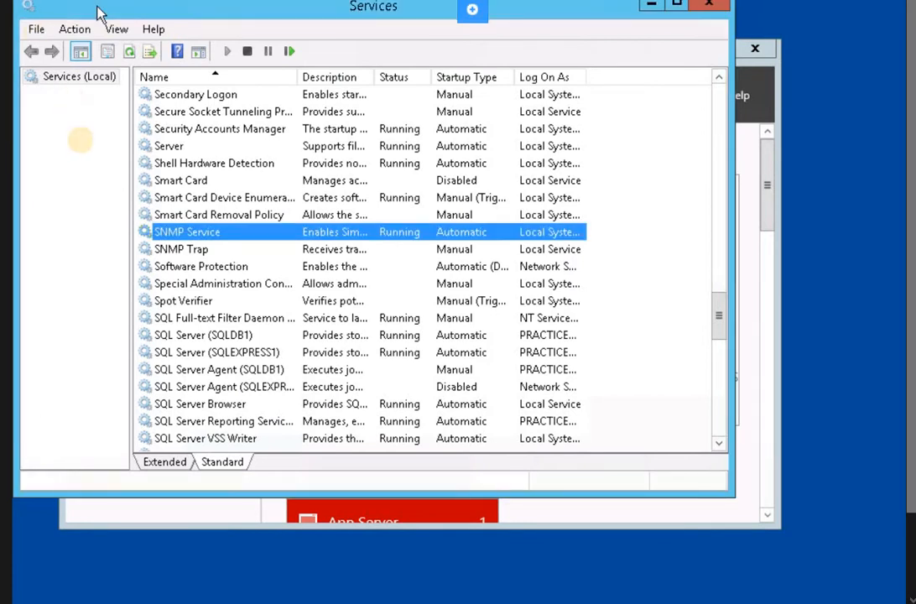
{"action": "left_click", "coordinate": [181, 232]}
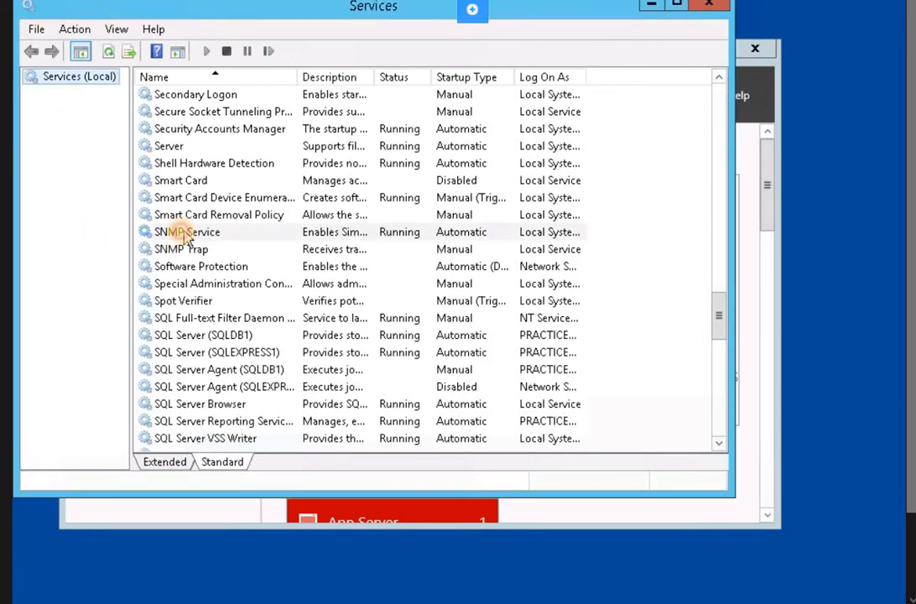
{"action": "right_click", "coordinate": [182, 235]}
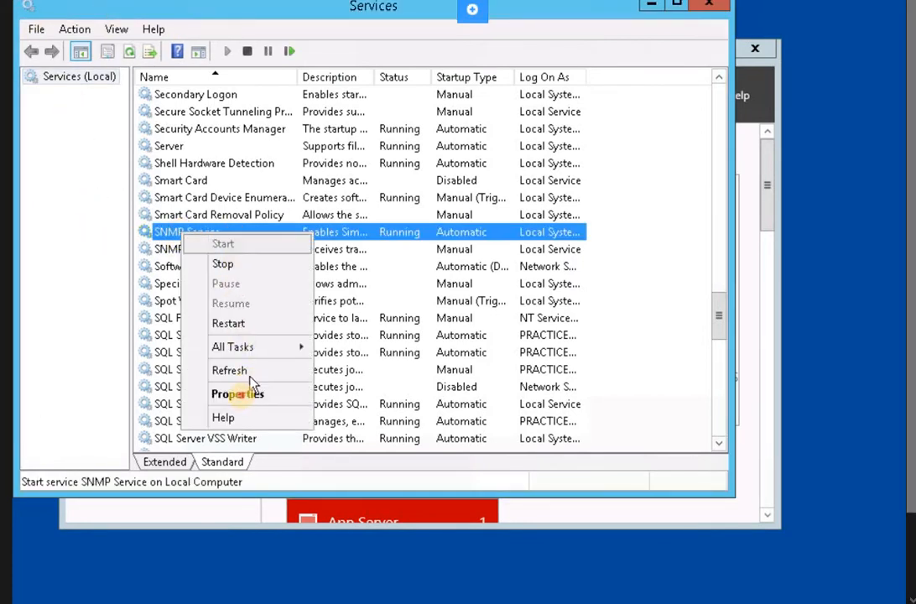
{"action": "left_click", "coordinate": [241, 394]}
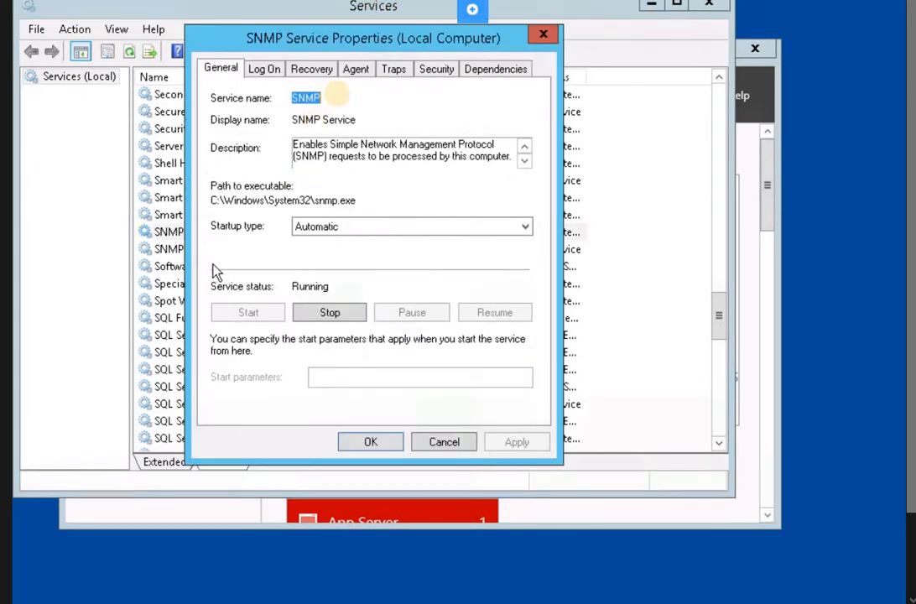
{"action": "left_click", "coordinate": [394, 73]}
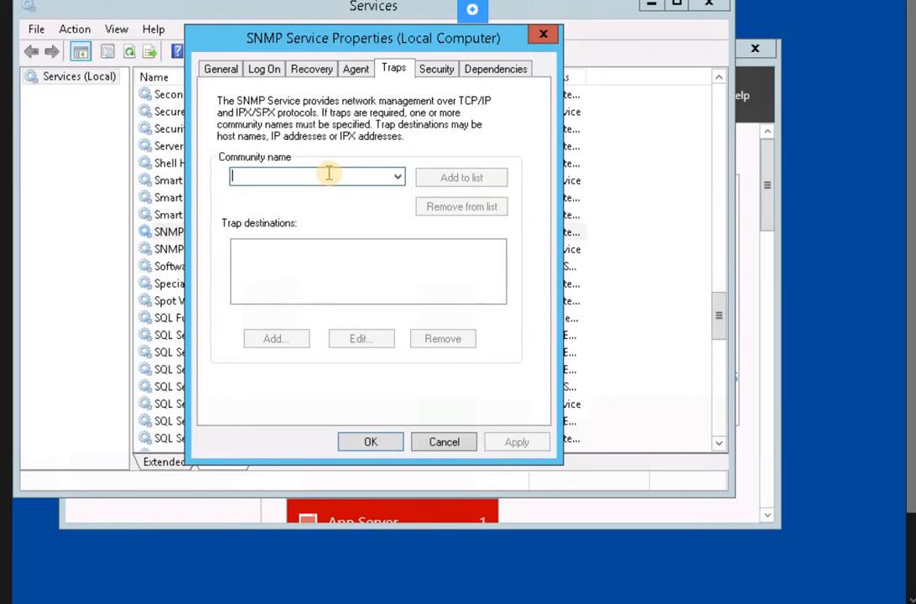
{"action": "type", "text": "P"}
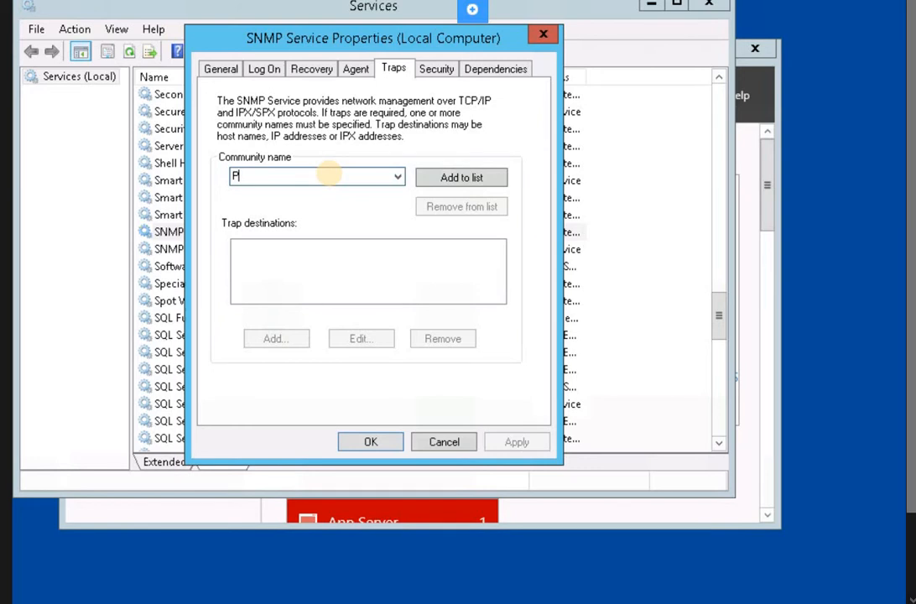
{"action": "key", "text": "BackSpace"}
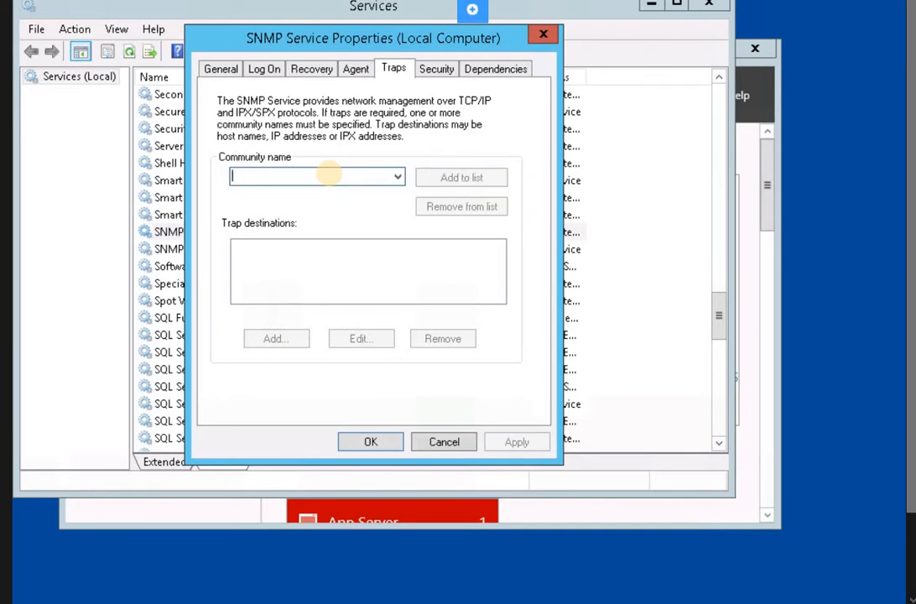
{"action": "type", "text": "CLASSROOM"}
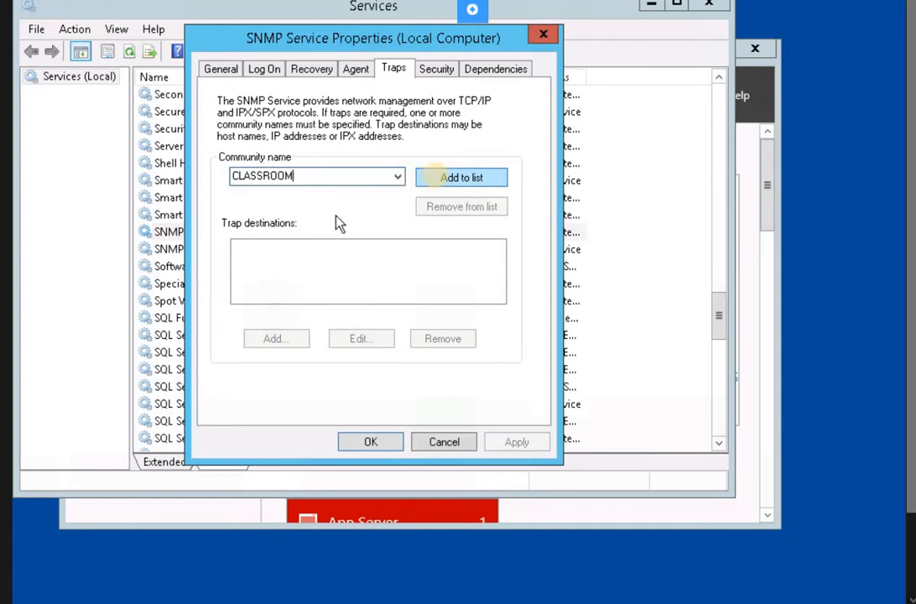
{"action": "left_click", "coordinate": [441, 180]}
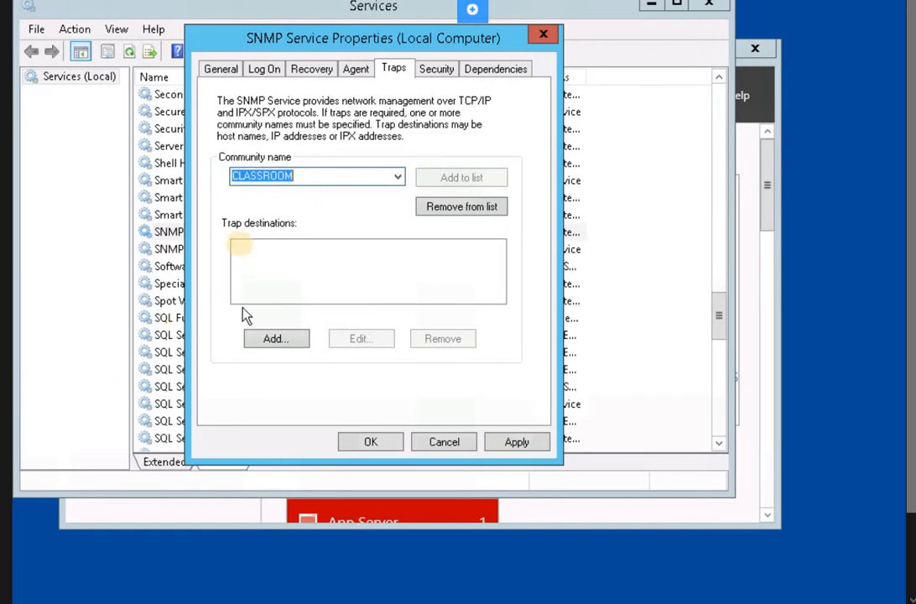
- Add CLIENT as a trap destination for the CLASSROOM community and apply the change
{"action": "left_click", "coordinate": [257, 340]}
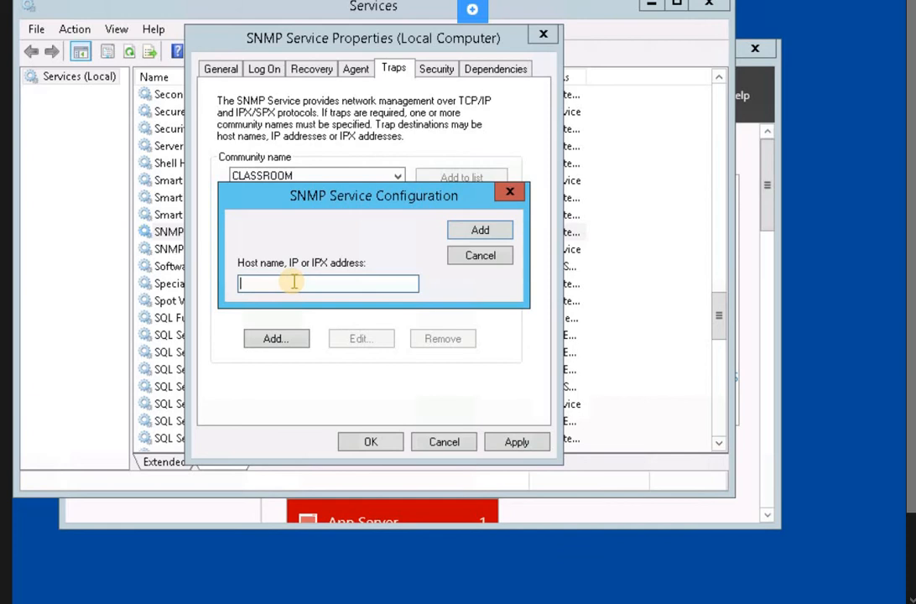
{"action": "type", "text": "CK"}
{"action": "key", "text": "BackSpace"}
{"action": "type", "text": "LIENT"}
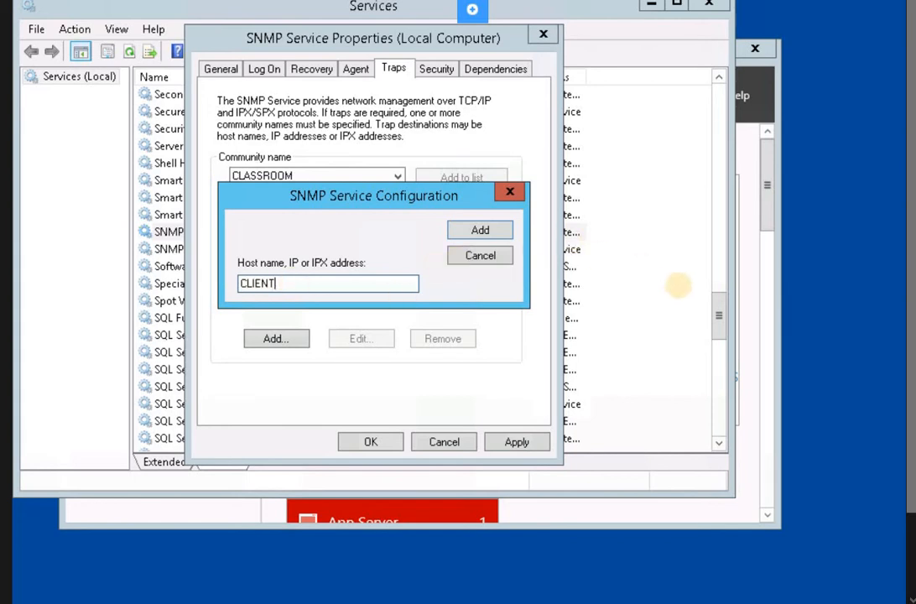
{"action": "left_click", "coordinate": [480, 231]}
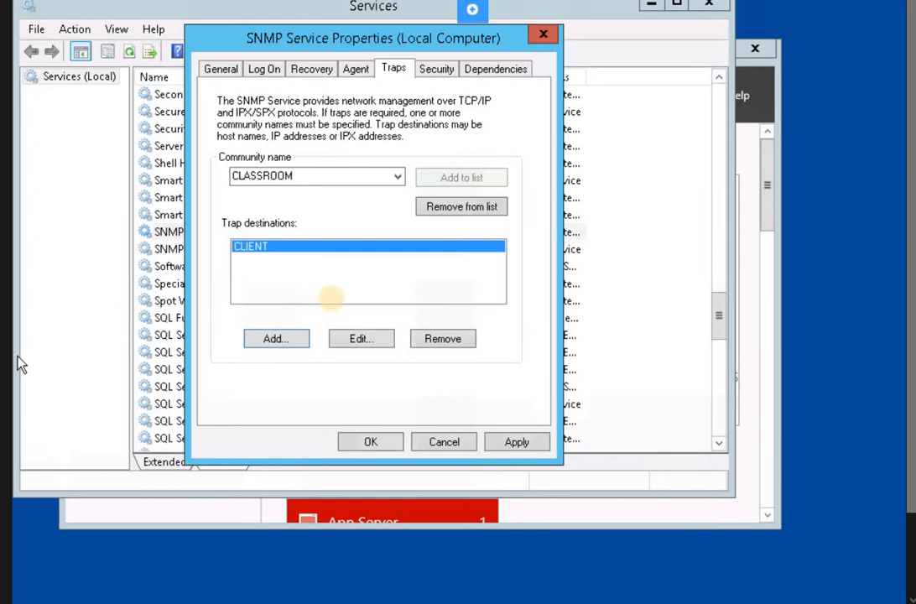
{"action": "left_click", "coordinate": [517, 442]}
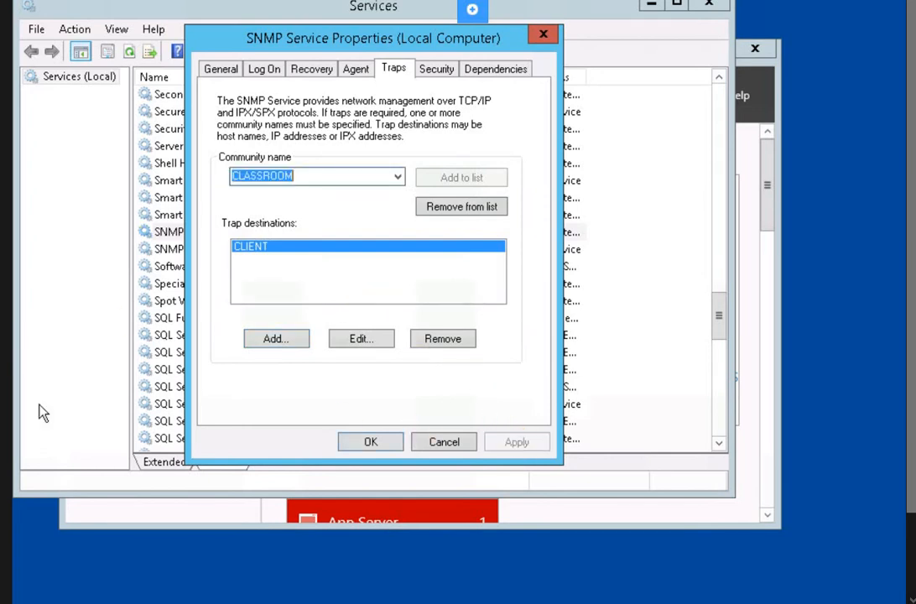
- In the Security settings, add CLASSSROOM as an accepted community with READ ONLY rights
{"action": "left_click", "coordinate": [436, 70]}
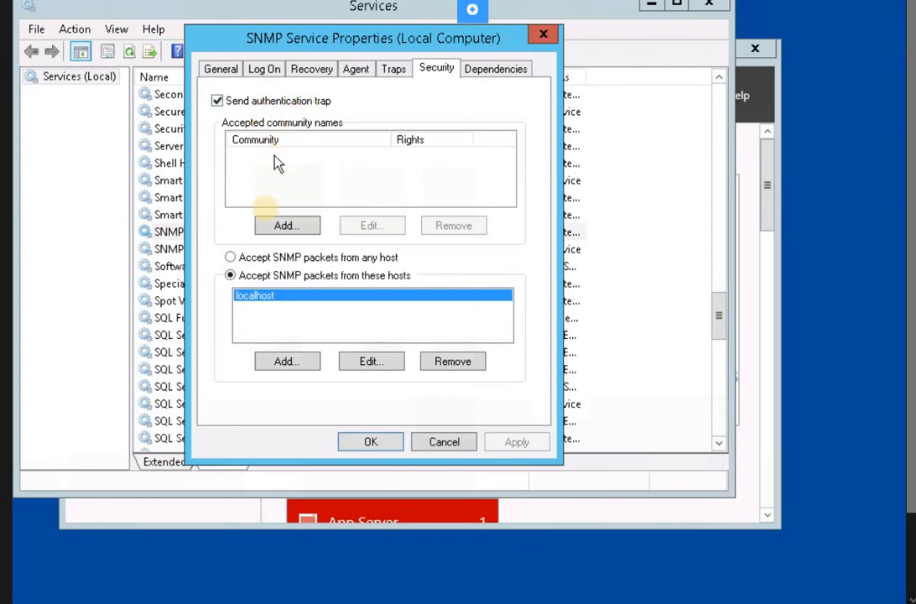
{"action": "left_click", "coordinate": [288, 235]}
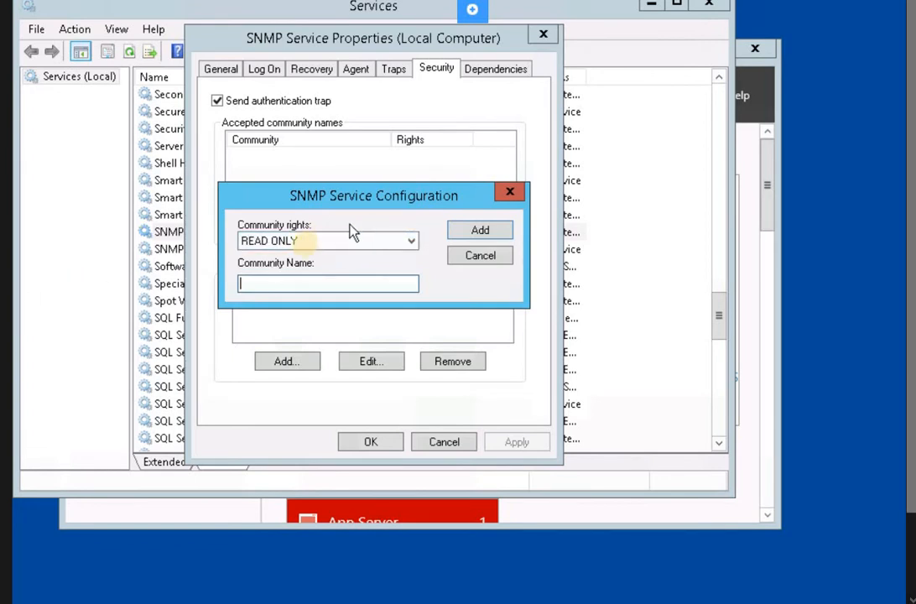
{"action": "left_click", "coordinate": [311, 245]}
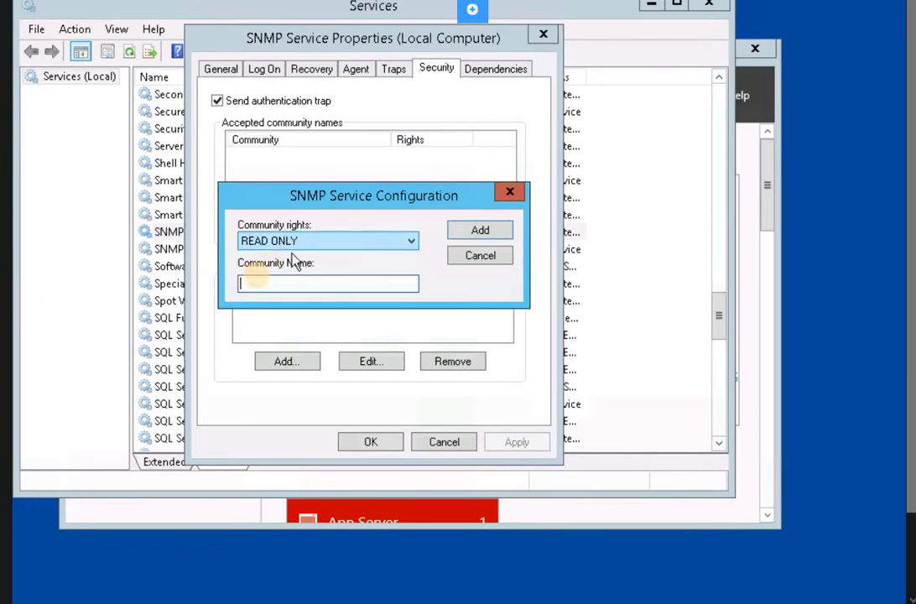
{"action": "left_click", "coordinate": [242, 283]}
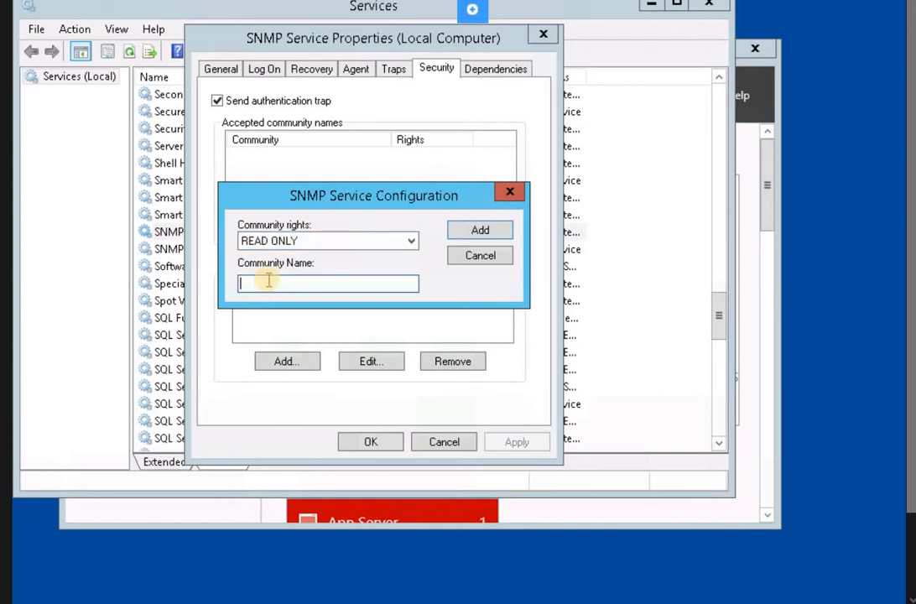
{"action": "type", "text": "CLAS"}
{"action": "type", "text": "SSR"}
{"action": "type", "text": "OOM"}
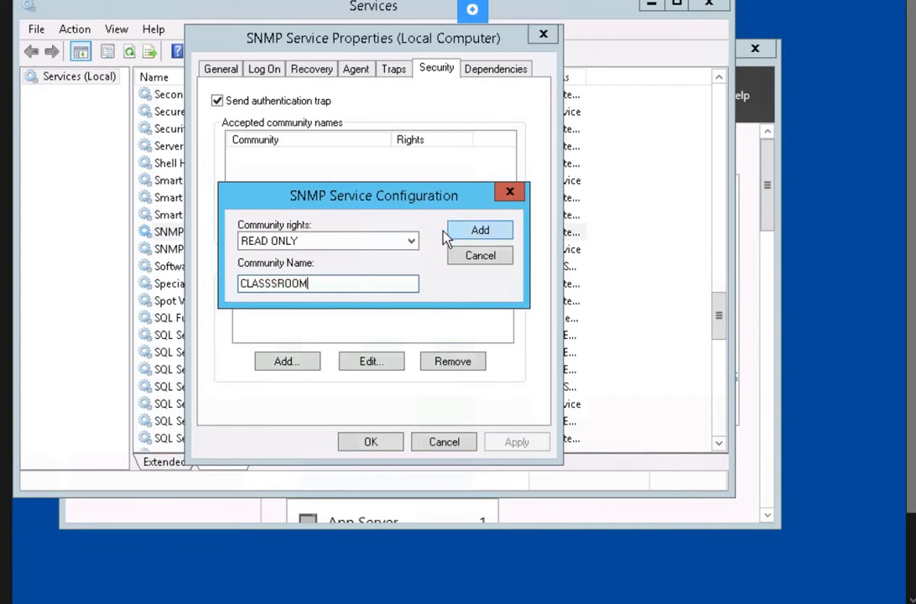
{"action": "key", "text": "Return"}
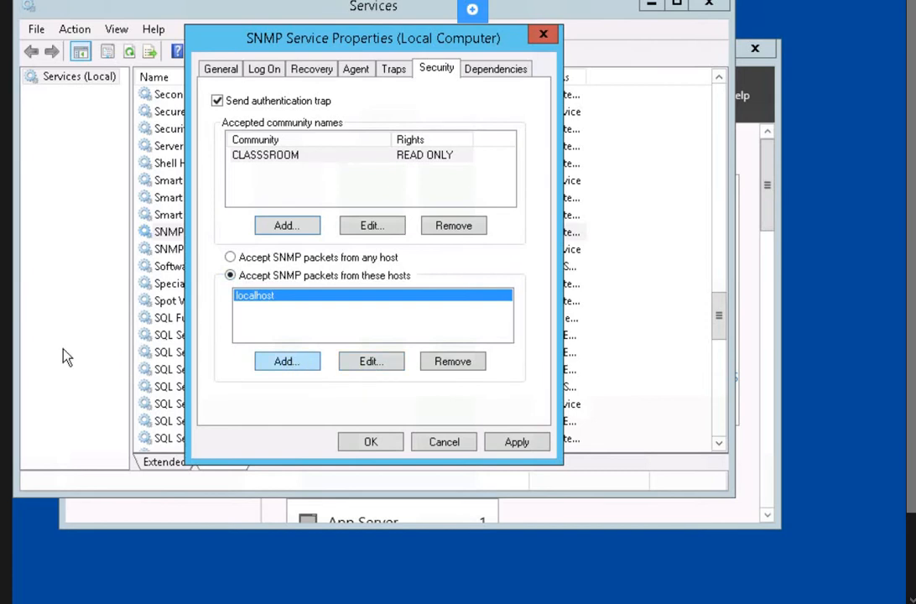
- Add PLABWIN810 to the accepted SNMP hosts, then apply and save with OK
{"action": "left_click", "coordinate": [287, 360]}
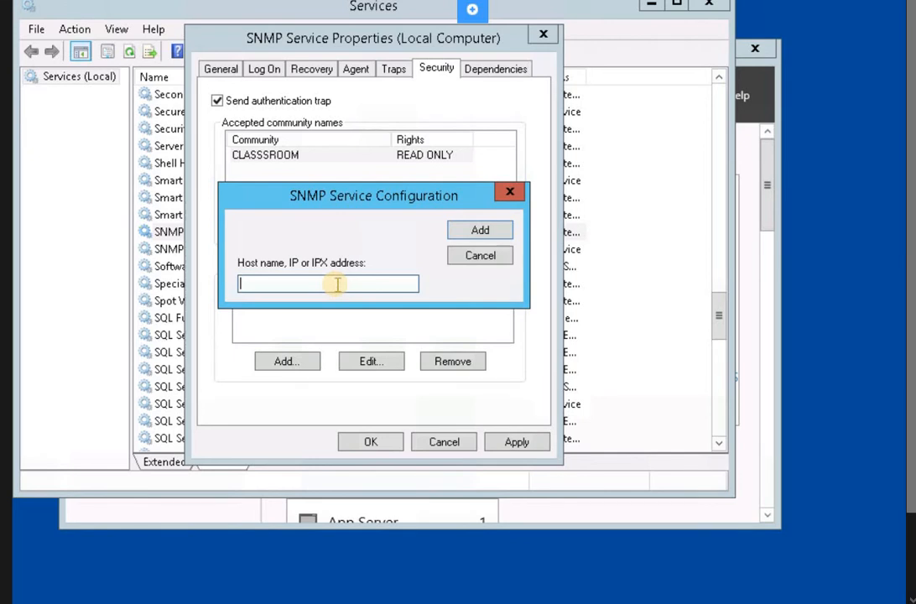
{"action": "type", "text": "PLABWIN810"}
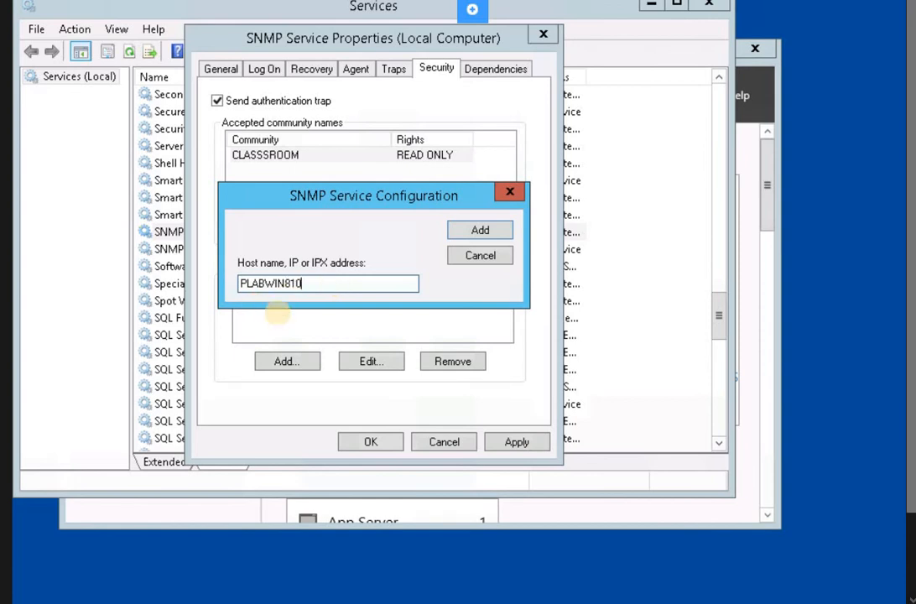
{"action": "left_click", "coordinate": [463, 233]}
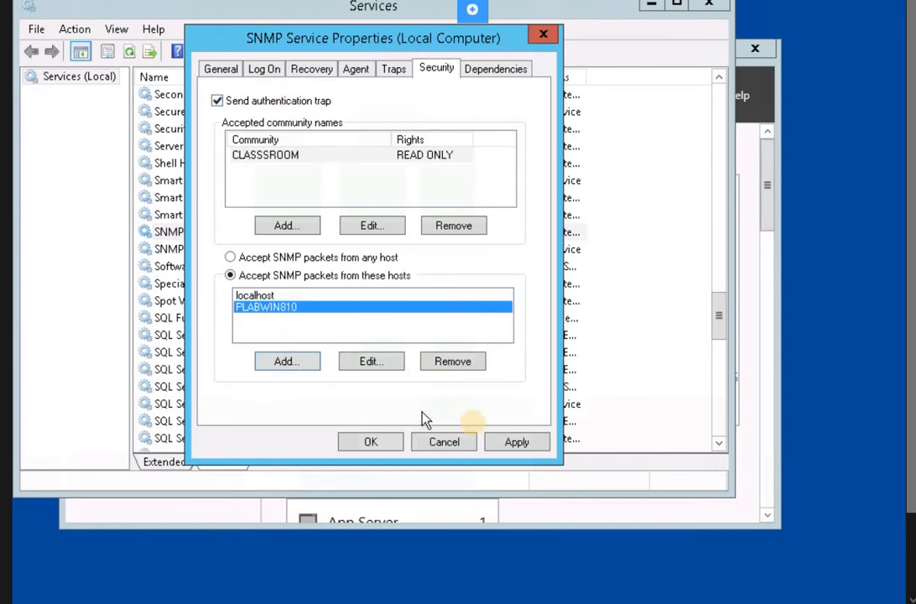
{"action": "left_click", "coordinate": [503, 441]}
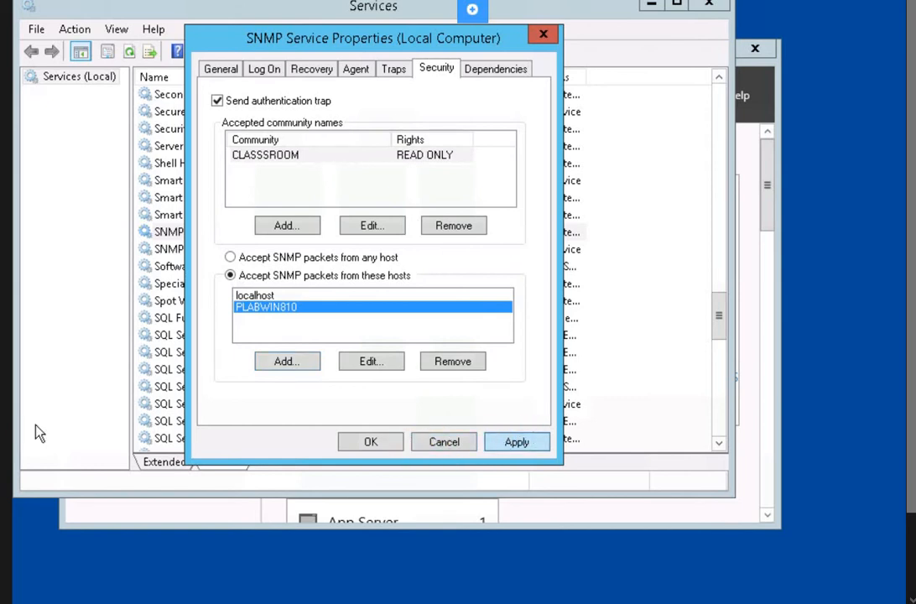
{"action": "left_click", "coordinate": [347, 442]}
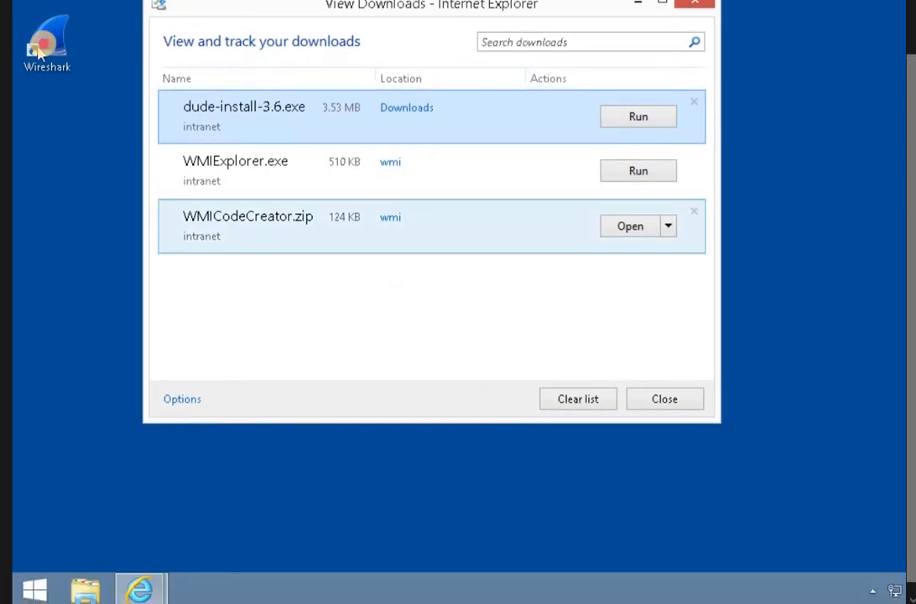
- Launch Wireshark, close the downloads window and postpone the software update with Remind me later
{"action": "double_click", "coordinate": [43, 43]}
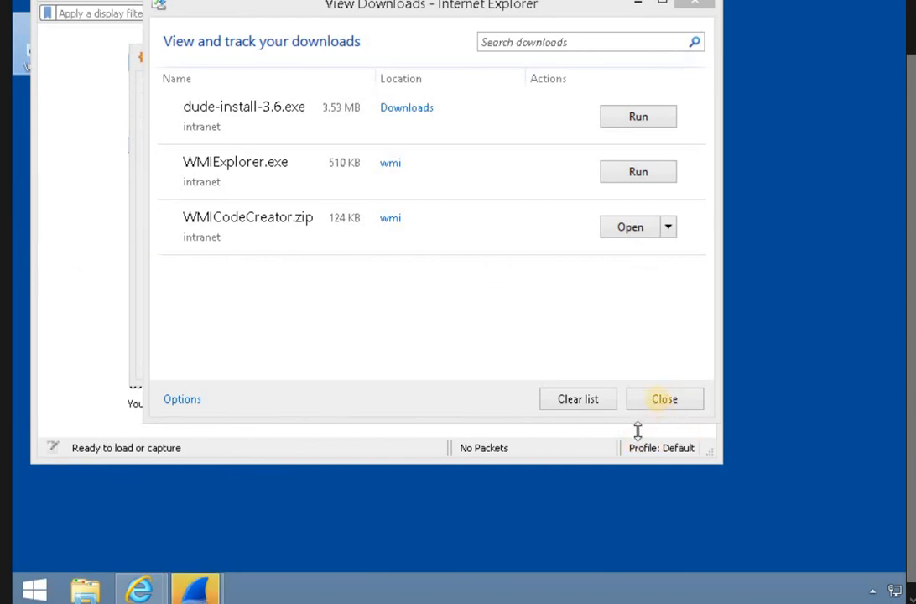
{"action": "left_click", "coordinate": [659, 403]}
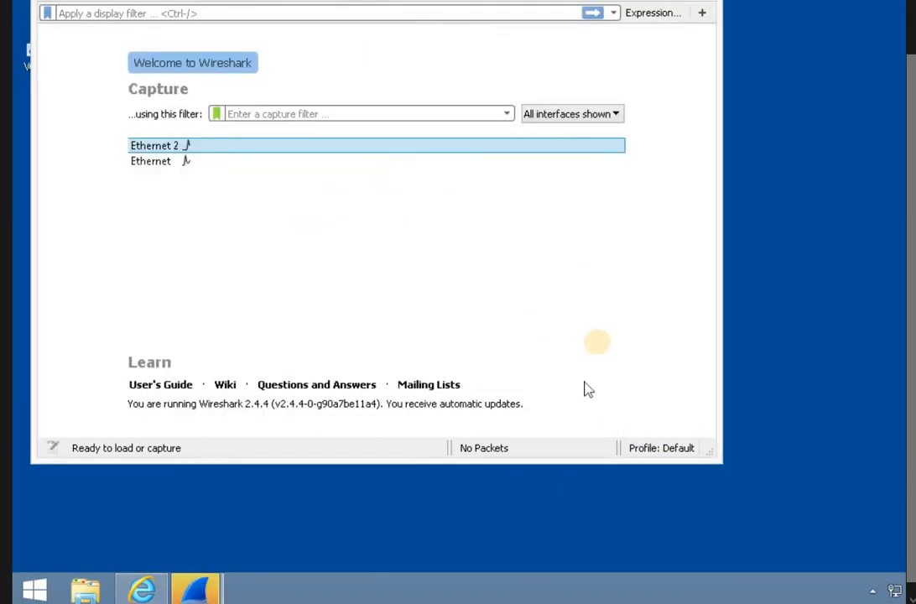
{"action": "left_click", "coordinate": [198, 580]}
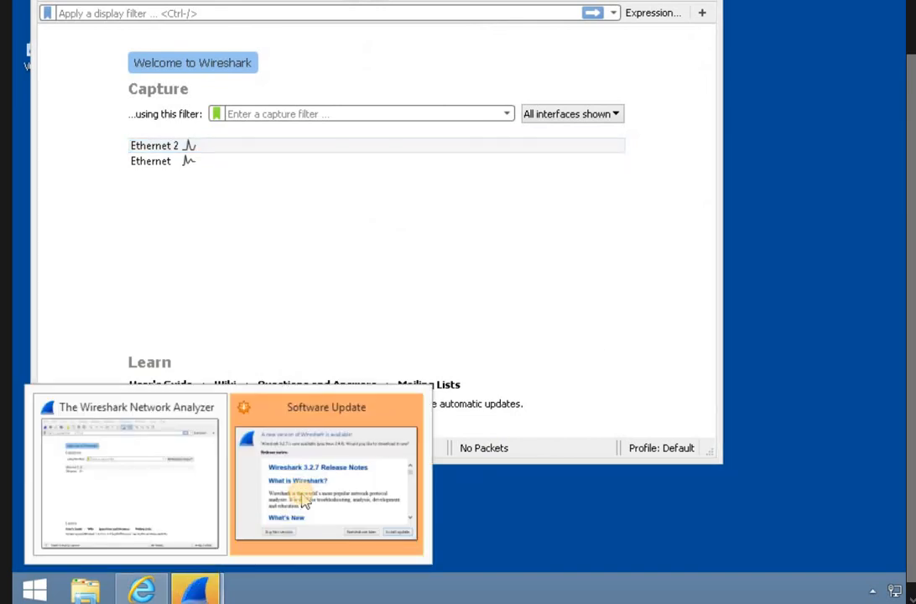
{"action": "left_click", "coordinate": [303, 499]}
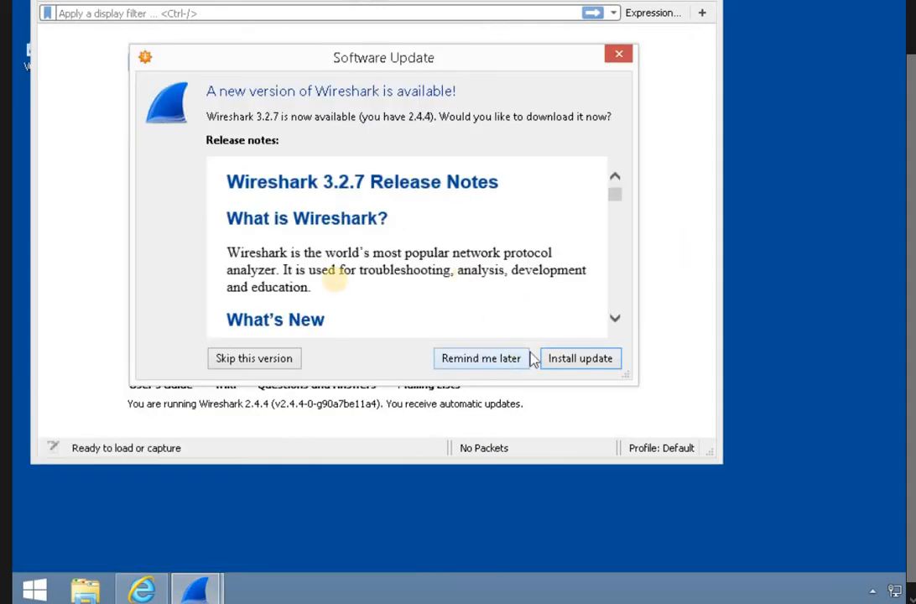
{"action": "left_click", "coordinate": [481, 359]}
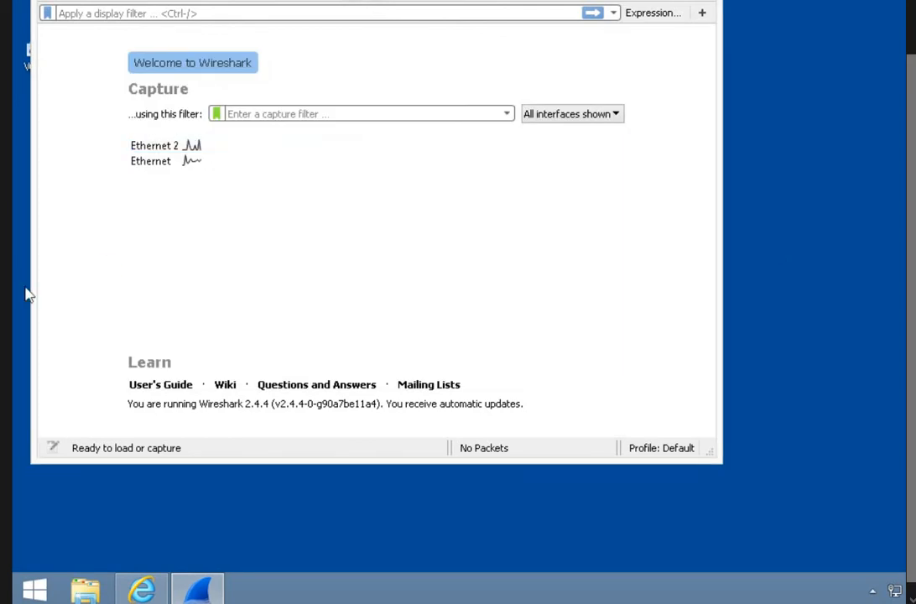
{"action": "scroll", "coordinate": [251, 144], "scroll_direction": "up", "scroll_amount": 2}
{"action": "left_click", "coordinate": [190, 59]}
- Select the Ethernet interface in Capture Options and start a live packet capture
{"action": "left_click", "coordinate": [190, 61]}
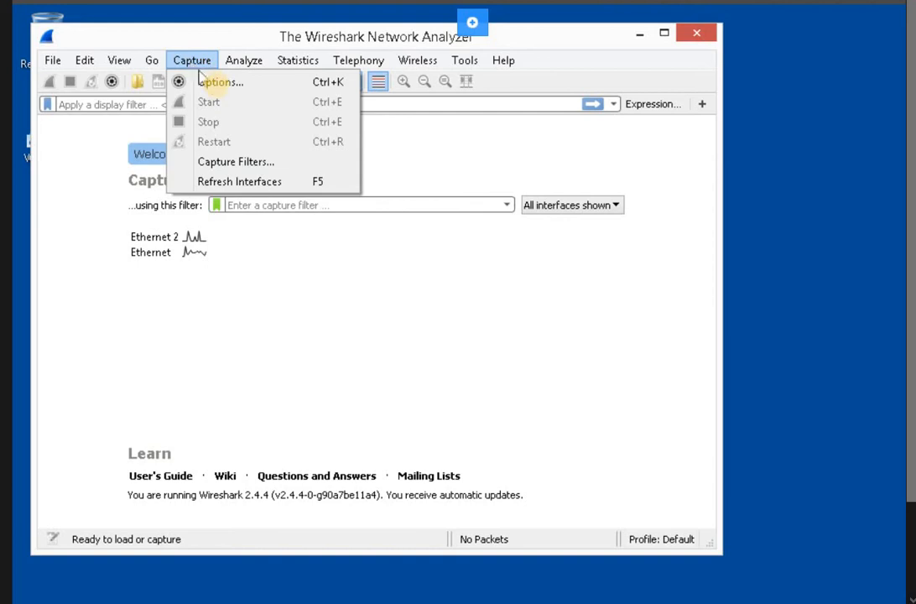
{"action": "left_click", "coordinate": [218, 84]}
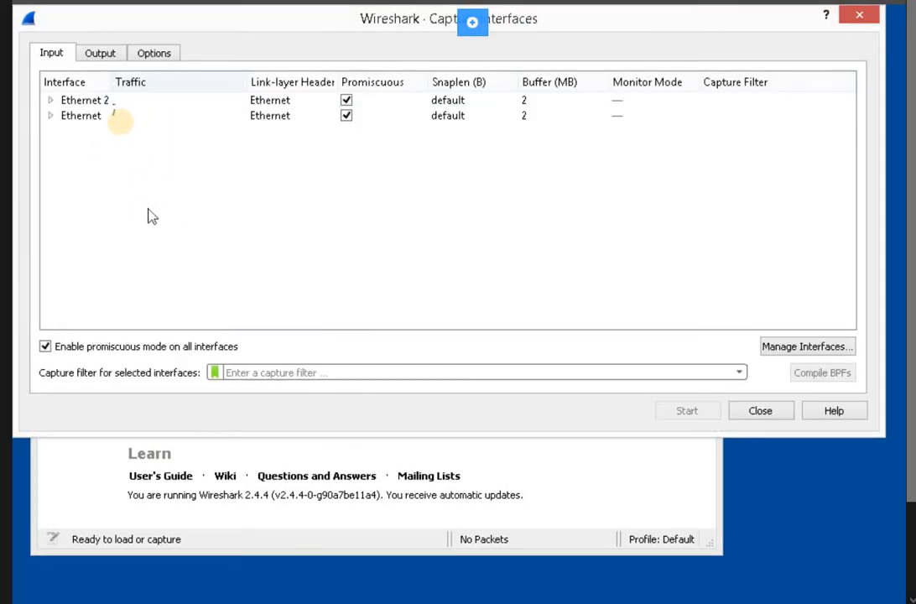
{"action": "left_click", "coordinate": [120, 118]}
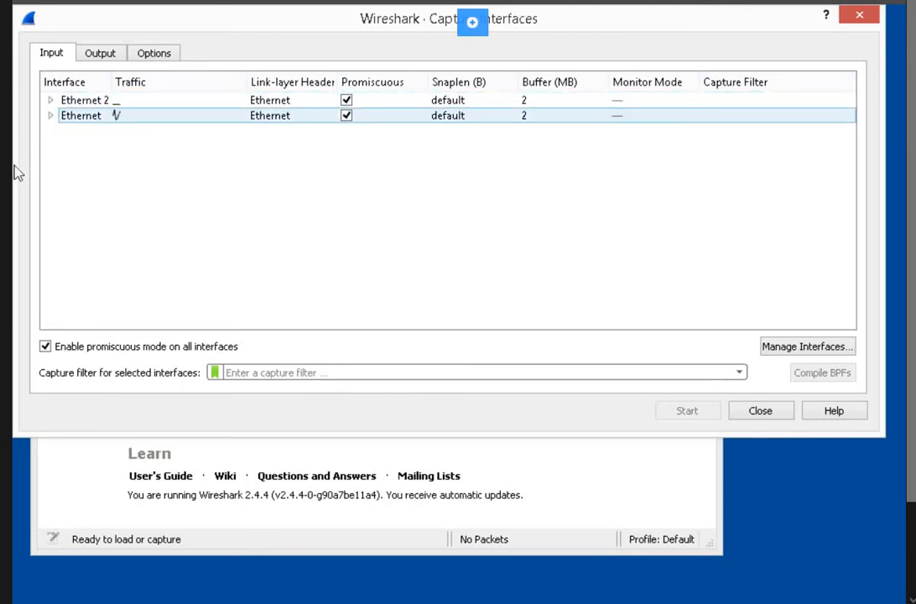
{"action": "left_click", "coordinate": [103, 105]}
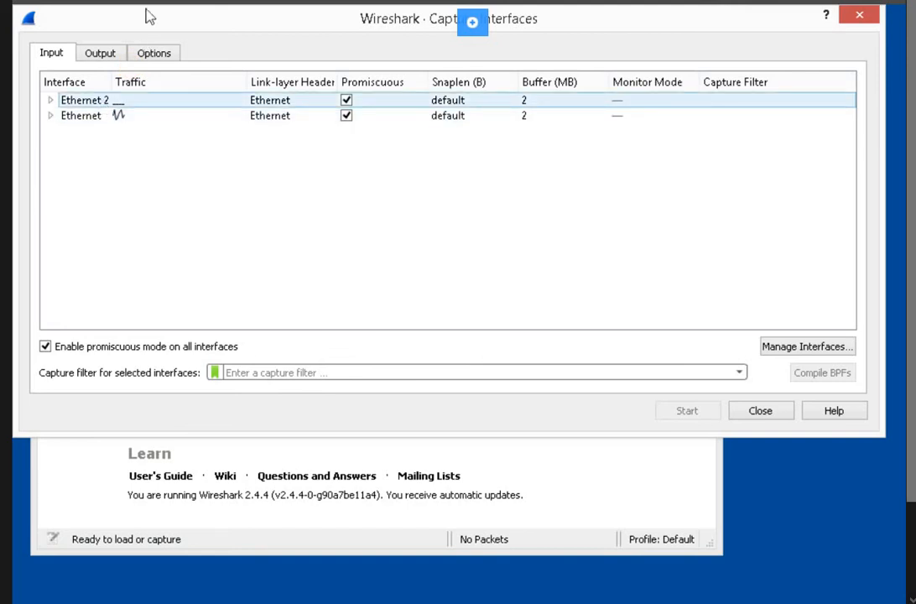
{"action": "left_click", "coordinate": [80, 116]}
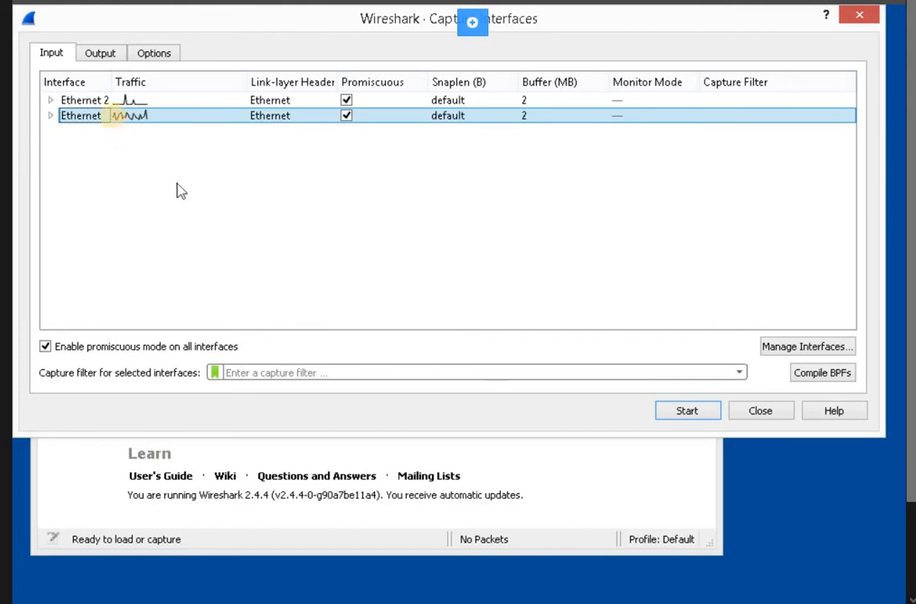
{"action": "left_click", "coordinate": [139, 126]}
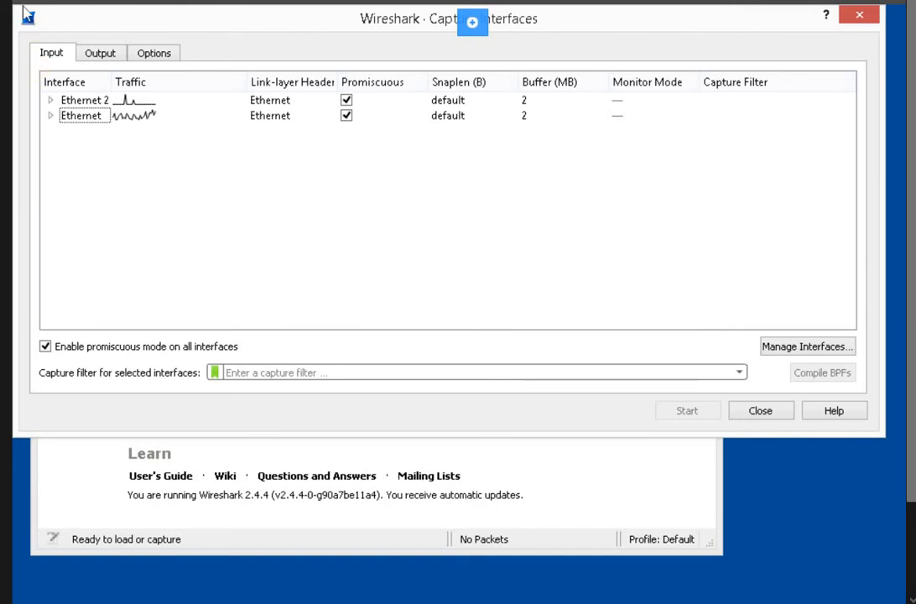
{"action": "left_click", "coordinate": [145, 118]}
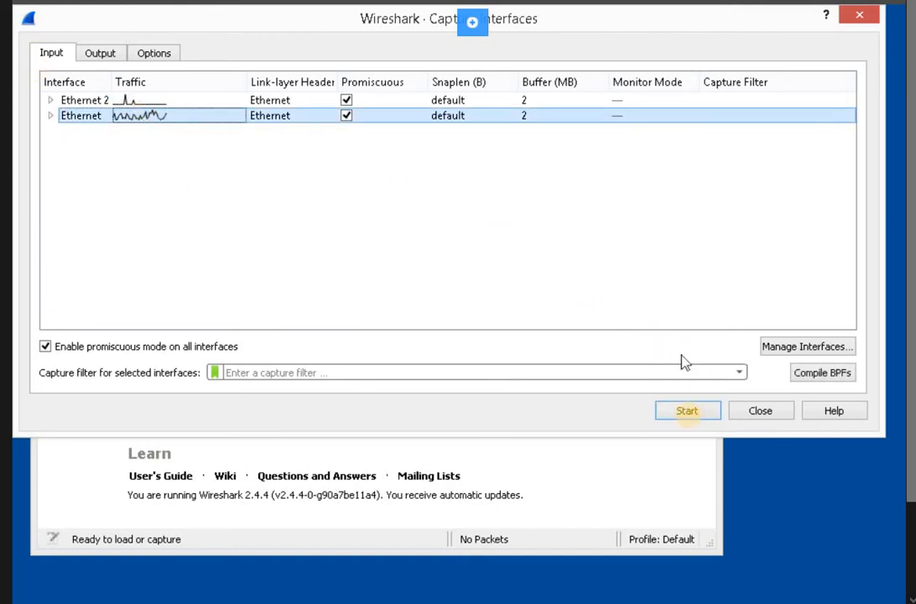
{"action": "left_click", "coordinate": [688, 411]}
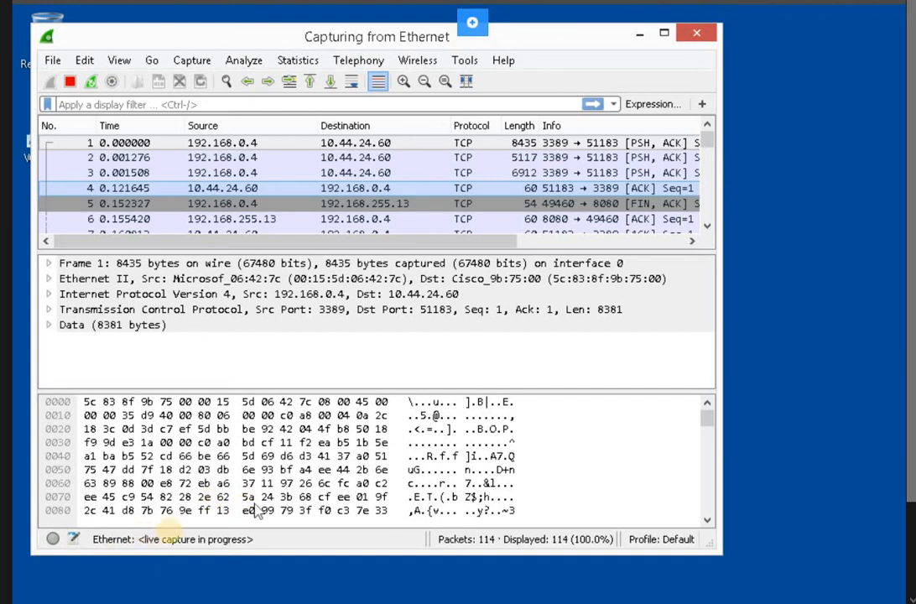
{"action": "scroll", "coordinate": [93, 540], "scroll_direction": "down", "scroll_amount": 2}
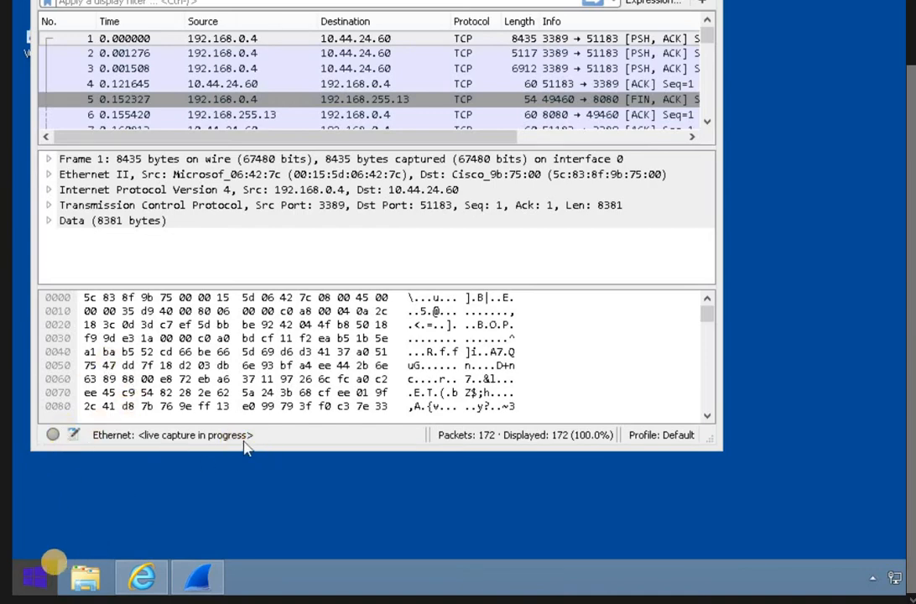
- Search for 'dude' from the Start screen and launch The Dude
{"action": "left_click", "coordinate": [35, 576]}
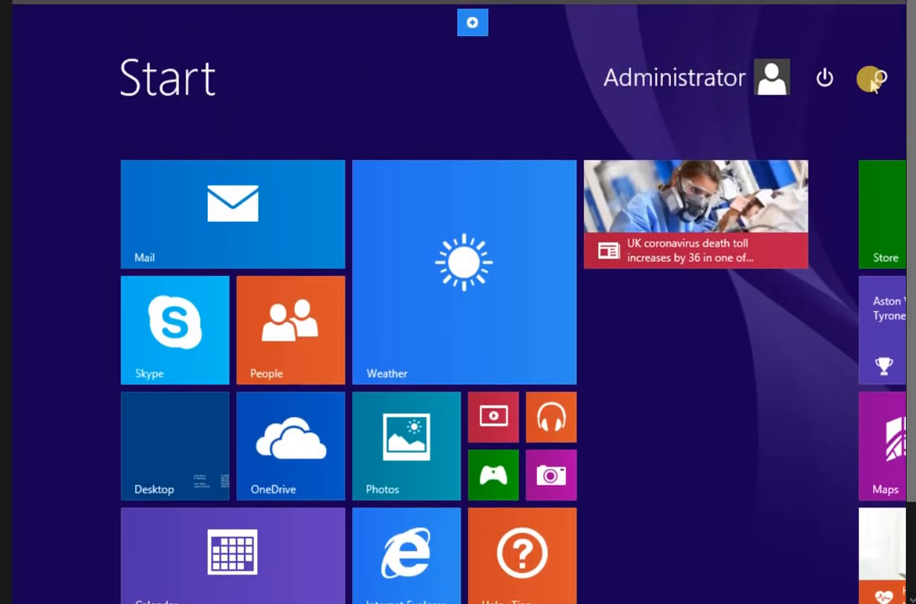
{"action": "left_click", "coordinate": [875, 78]}
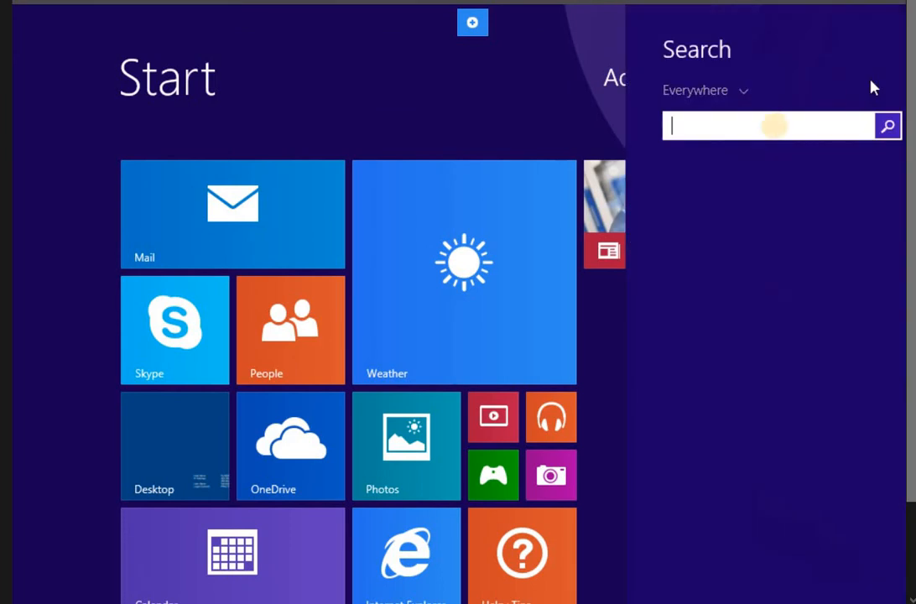
{"action": "type", "text": "dude"}
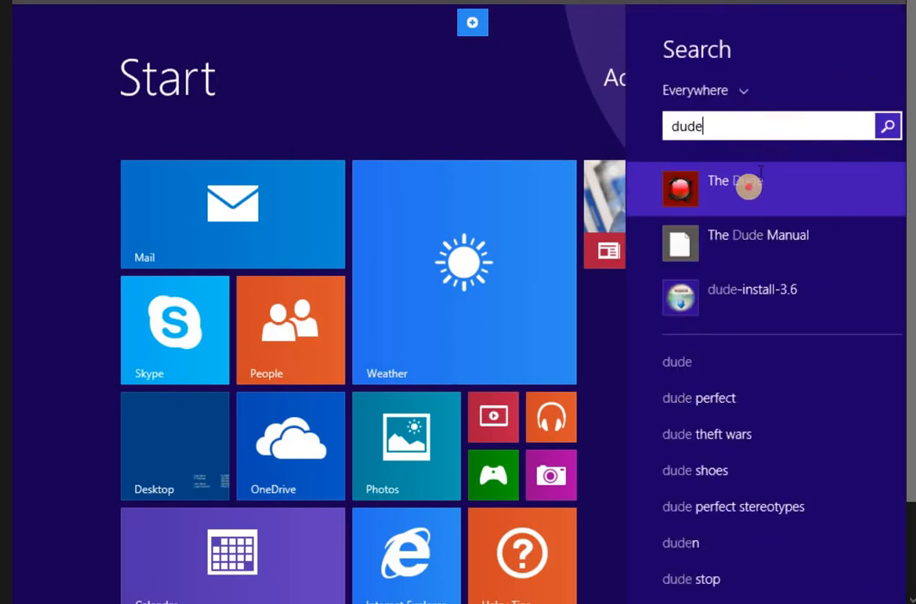
{"action": "left_click", "coordinate": [749, 188]}
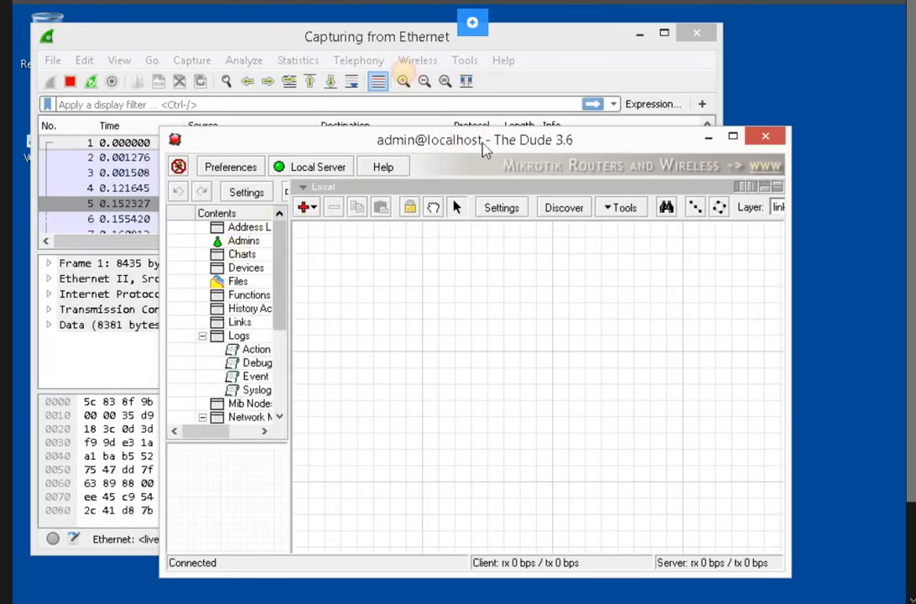
- Run Device Discovery scanning the 192.168.0.0/24 network
{"action": "left_click_drag", "start_coordinate": [483, 148], "coordinate": [401, 78]}
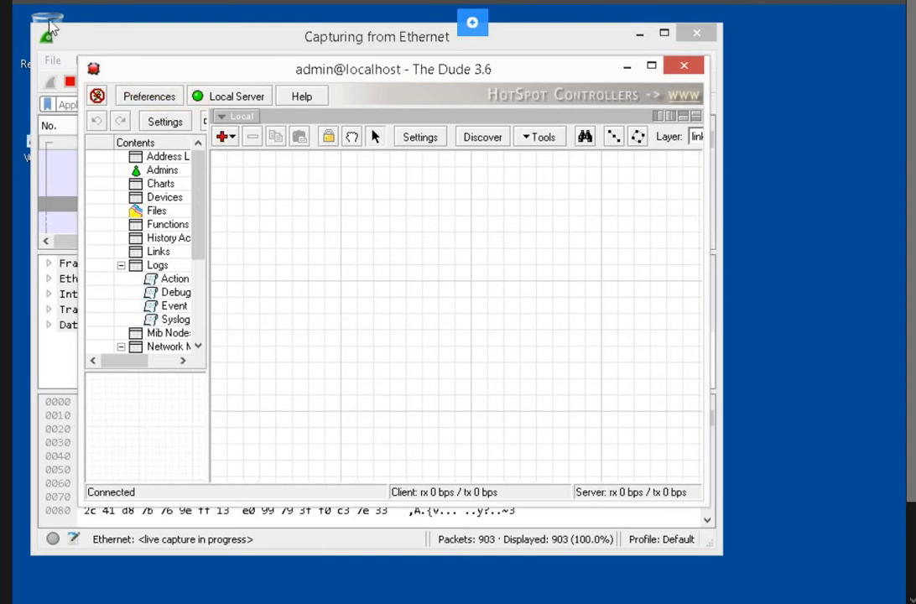
{"action": "left_click", "coordinate": [478, 140]}
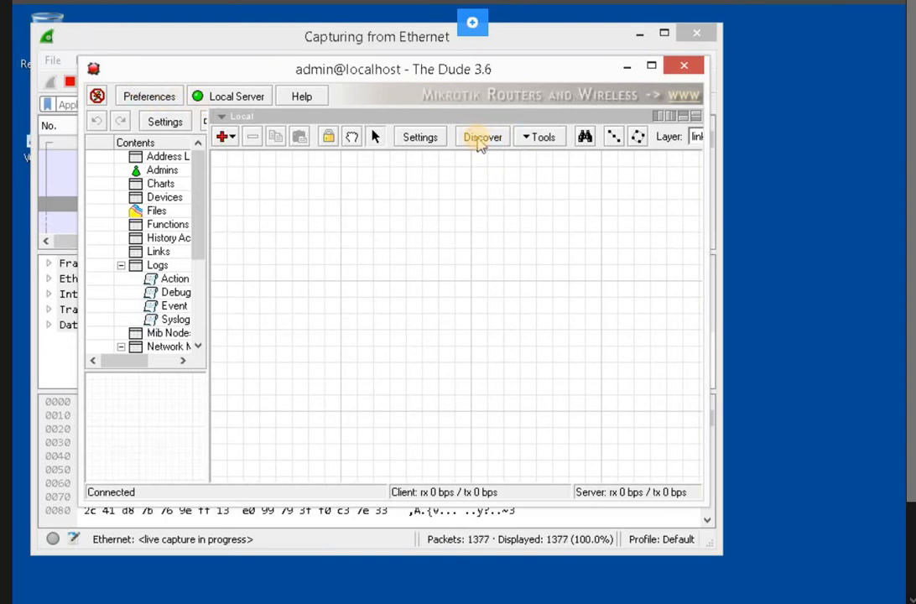
{"action": "left_click", "coordinate": [478, 141]}
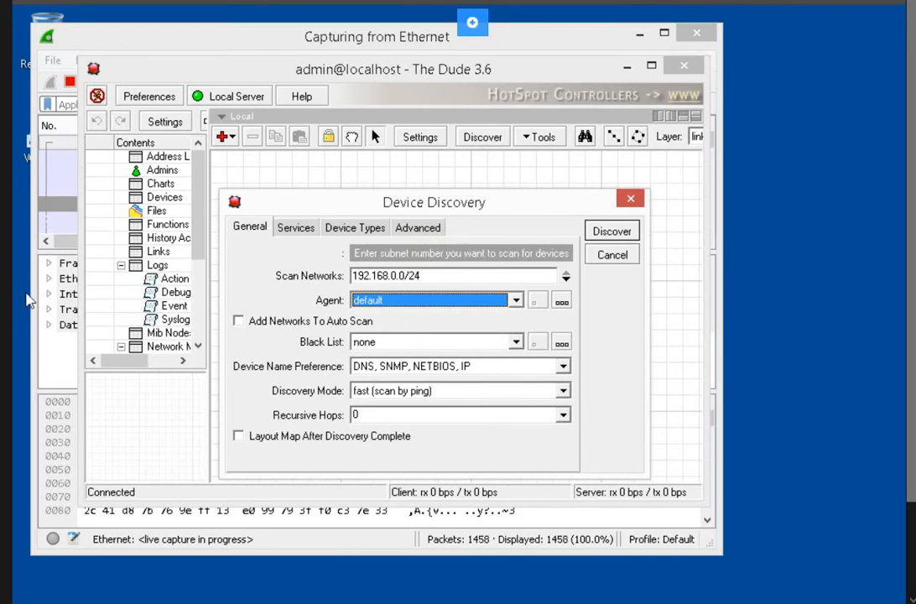
{"action": "left_click", "coordinate": [365, 277]}
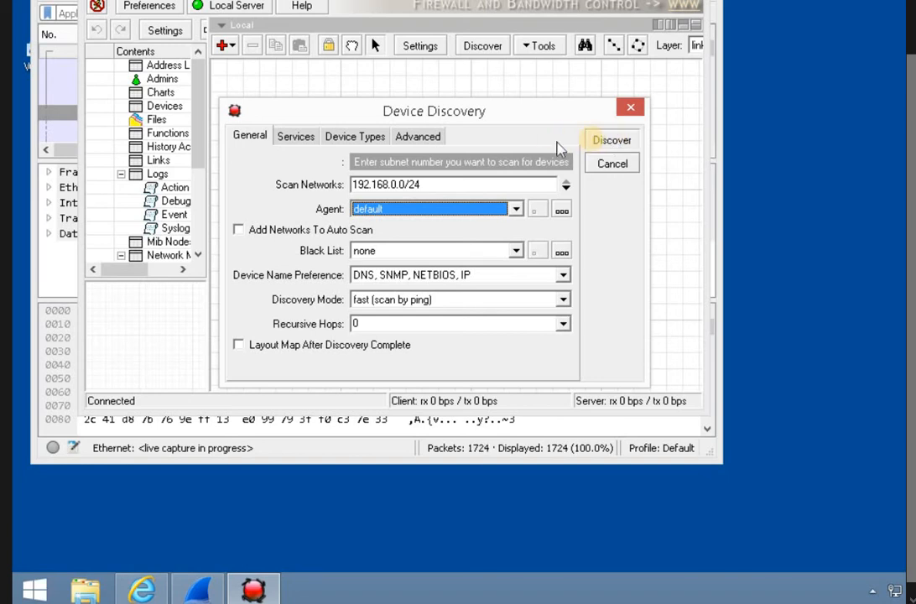
{"action": "left_click", "coordinate": [592, 145]}
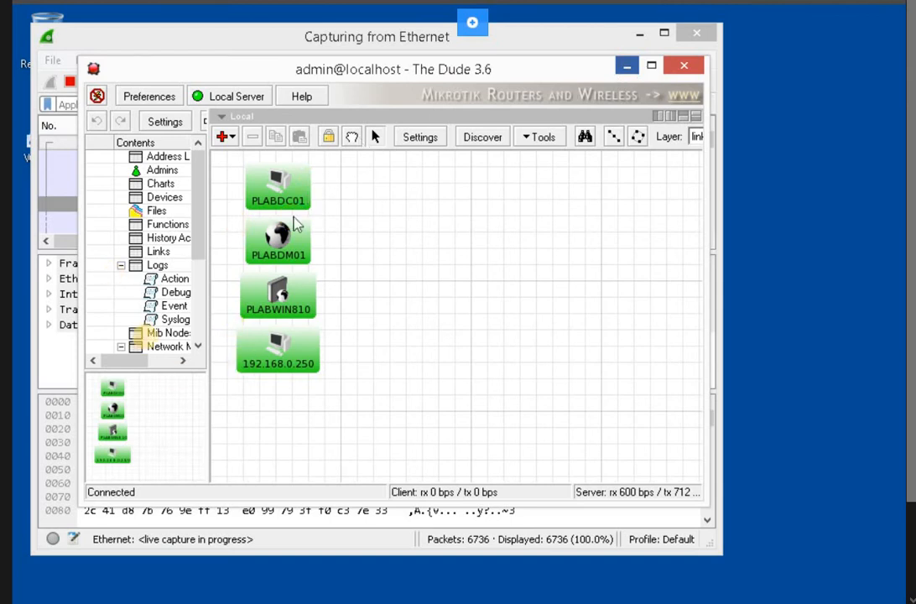
- After discovery maps the four devices, bring the Wireshark capture back to the front
{"action": "left_click", "coordinate": [68, 334]}
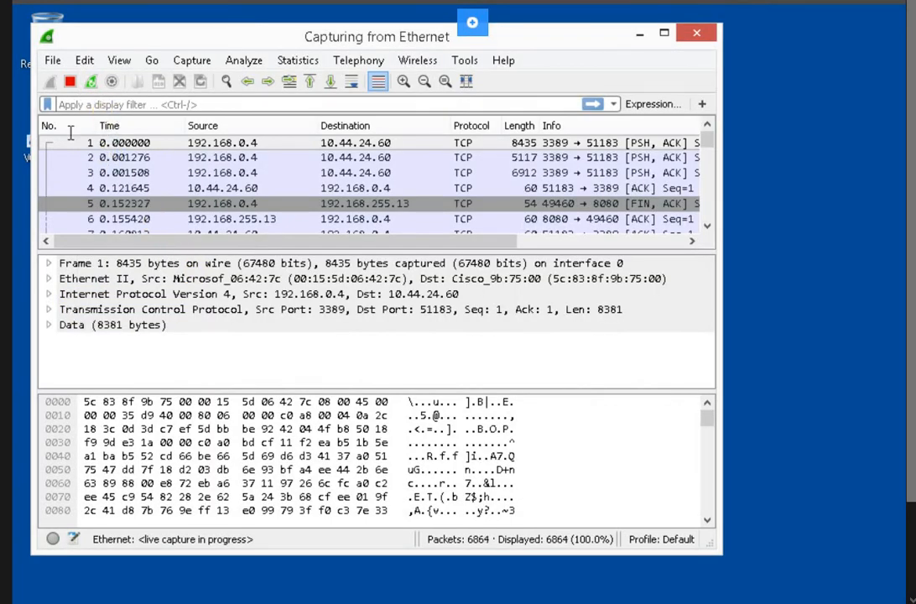
- Stop the capture and apply the snmp display filter
{"action": "left_click", "coordinate": [73, 83]}
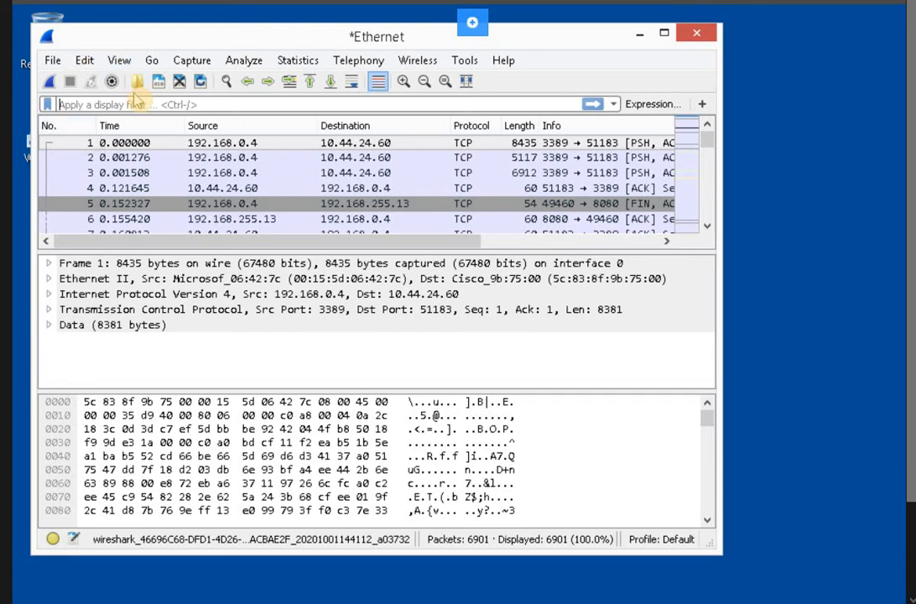
{"action": "type", "text": "SNMP"}
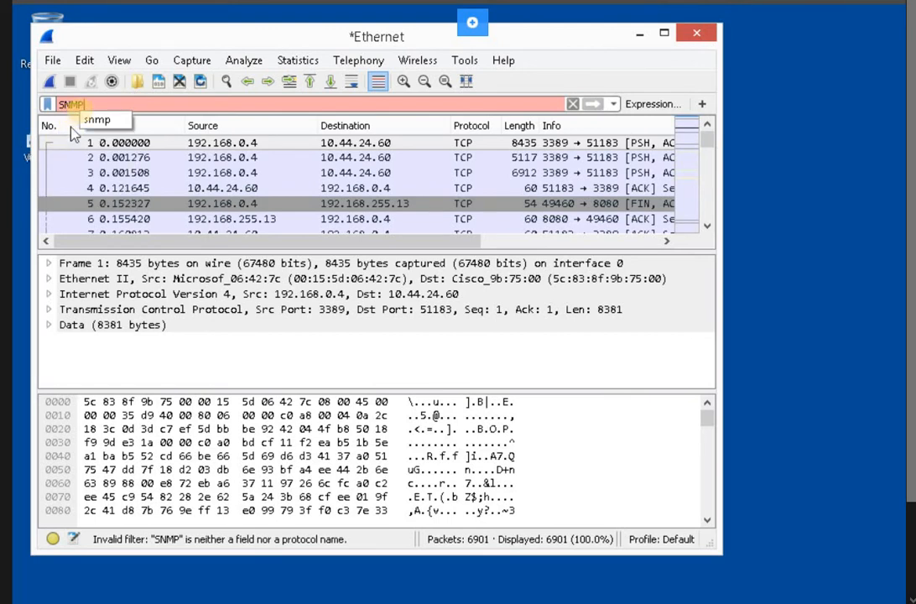
{"action": "left_click", "coordinate": [95, 122]}
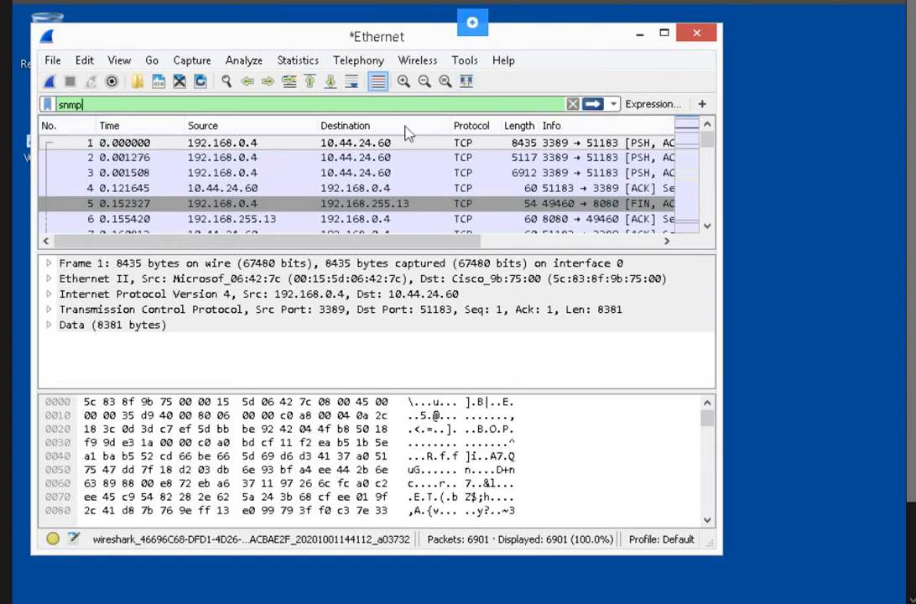
{"action": "key", "text": "Return"}
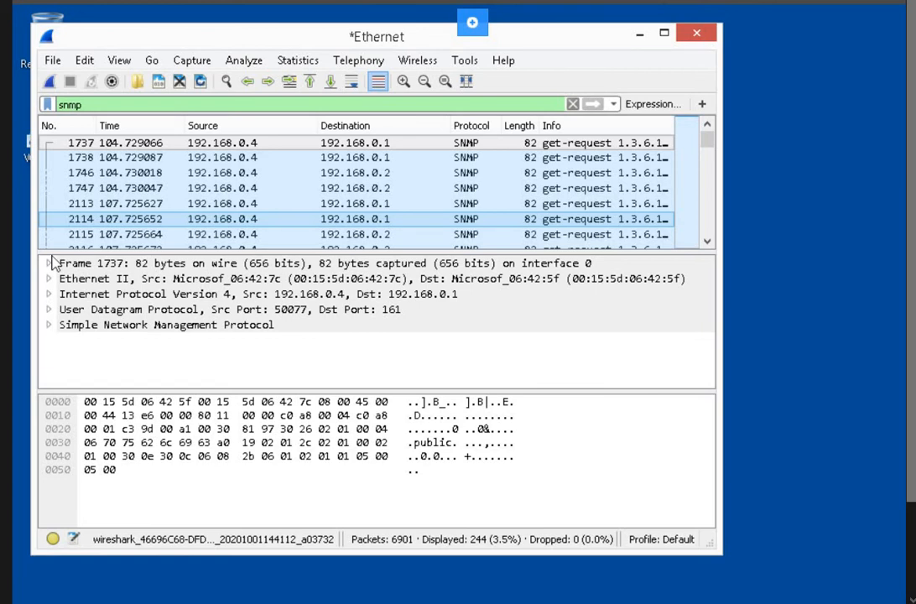
- Apply packet 1747's source 192.168.0.4 as the Wireshark display filter
{"action": "left_click", "coordinate": [158, 189]}
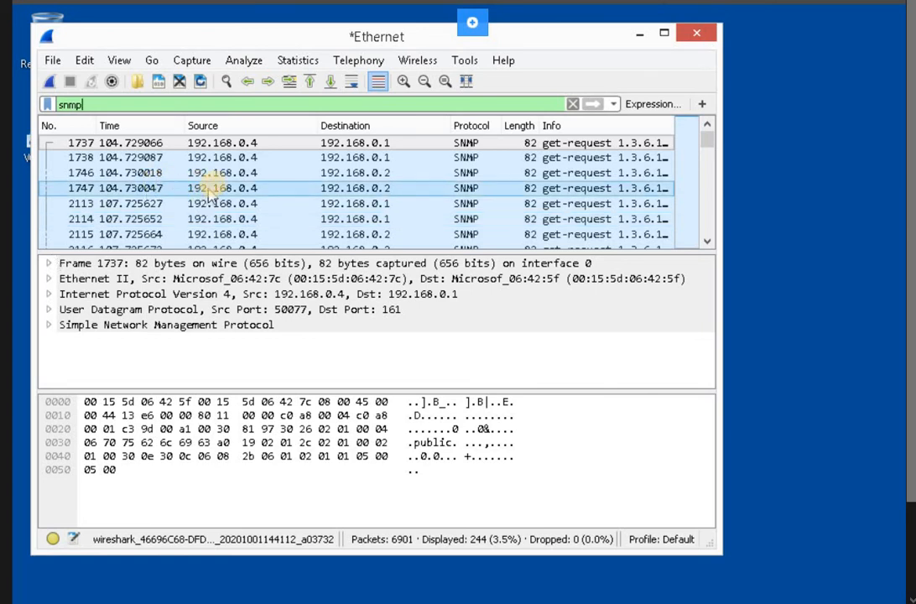
{"action": "left_click", "coordinate": [206, 202]}
{"action": "left_click", "coordinate": [199, 190]}
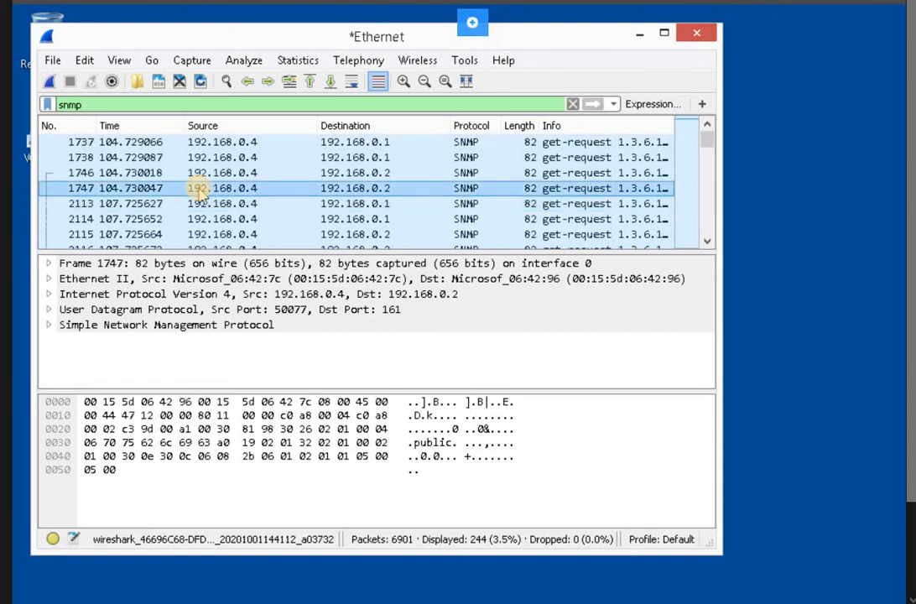
{"action": "right_click", "coordinate": [198, 191]}
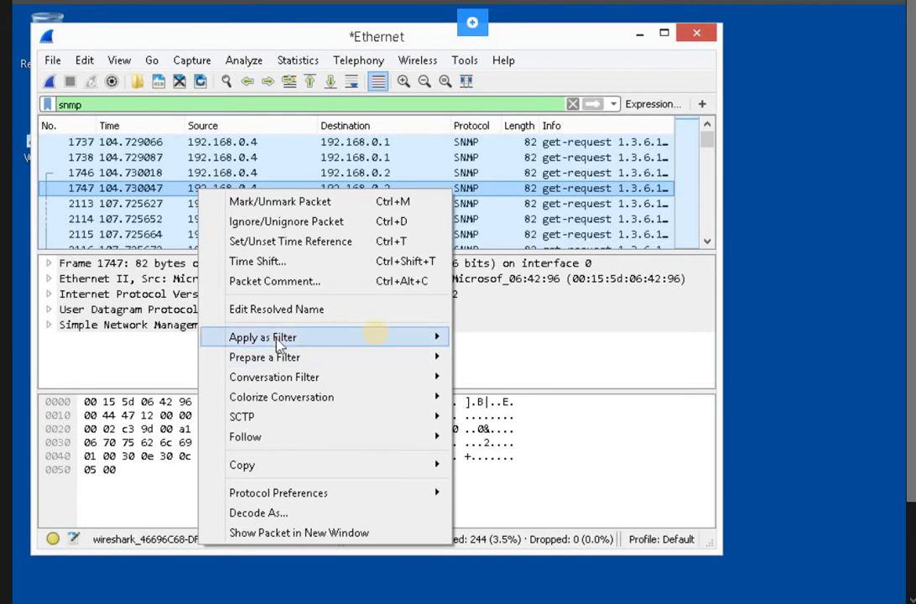
{"action": "mouse_move", "coordinate": [358, 340]}
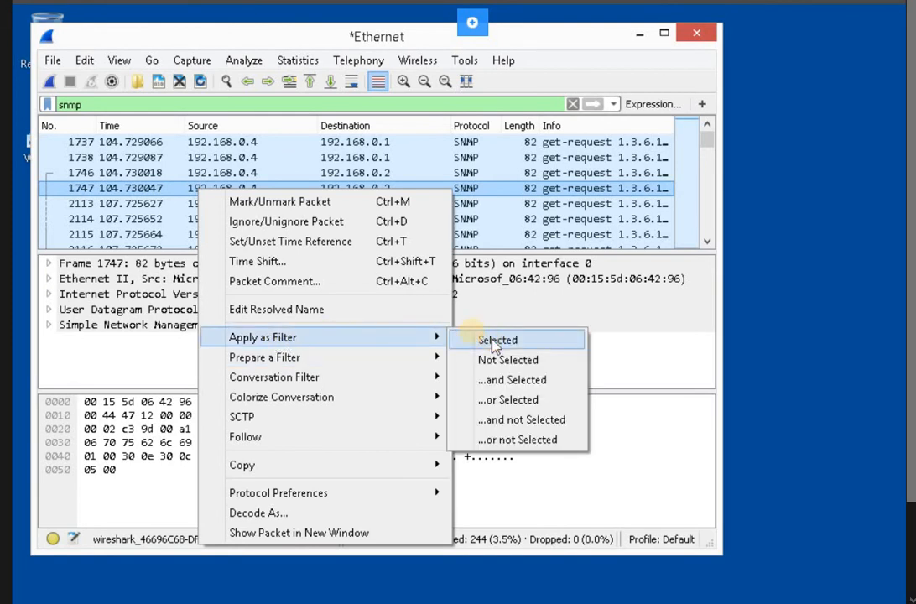
{"action": "left_click", "coordinate": [495, 344]}
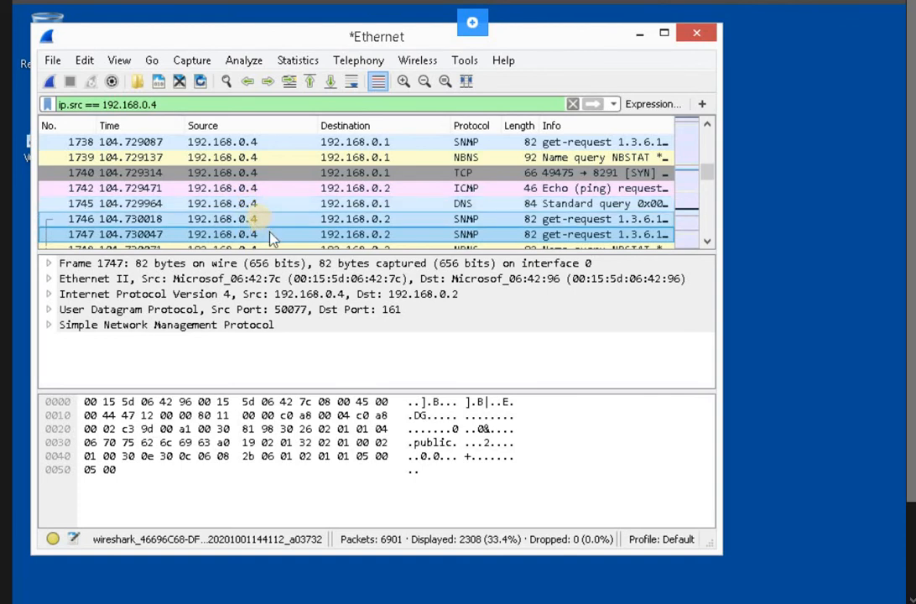
- Highlight packet 1747's SNMP layer bytes and community string, then return to The Dude
{"action": "left_click", "coordinate": [204, 329]}
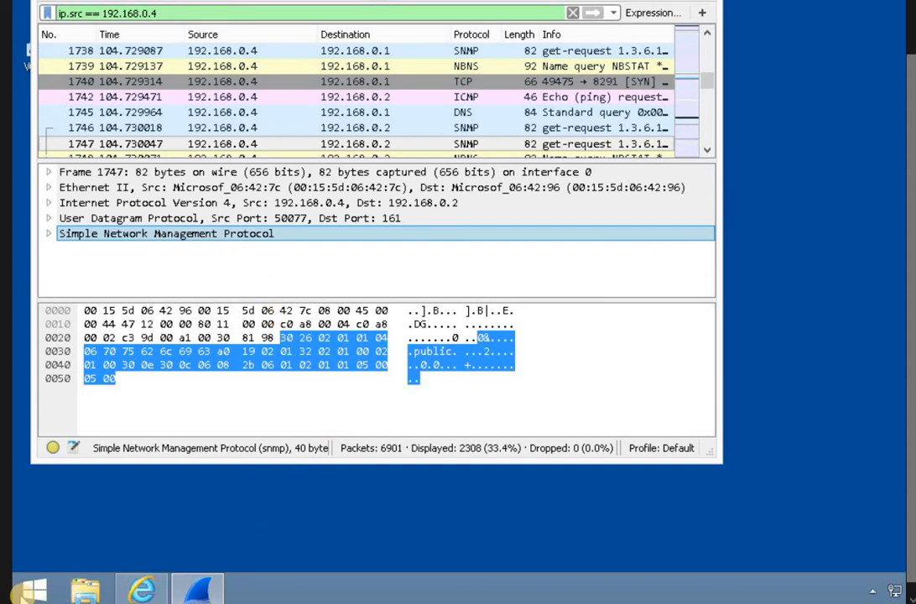
{"action": "left_click", "coordinate": [19, 592]}
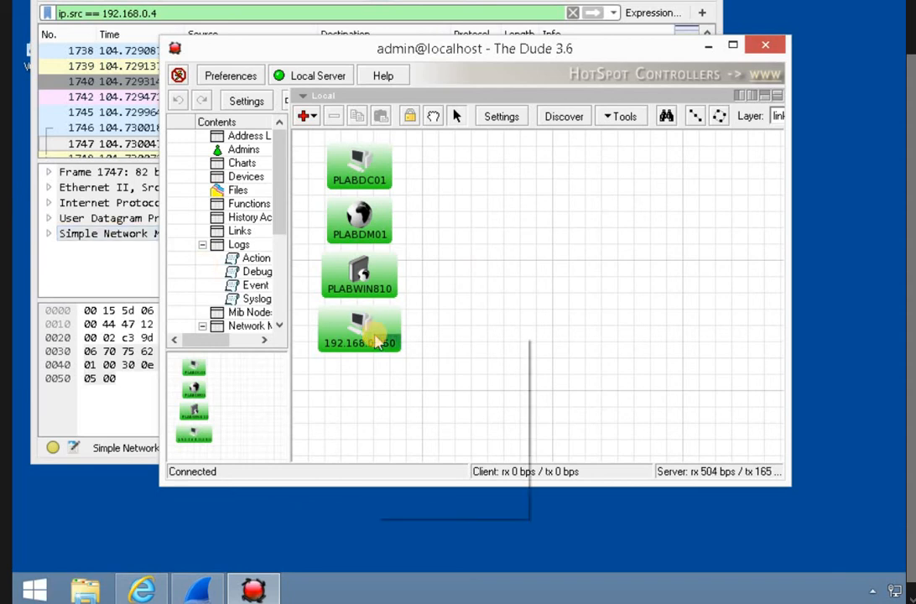
{"action": "right_click", "coordinate": [375, 339]}
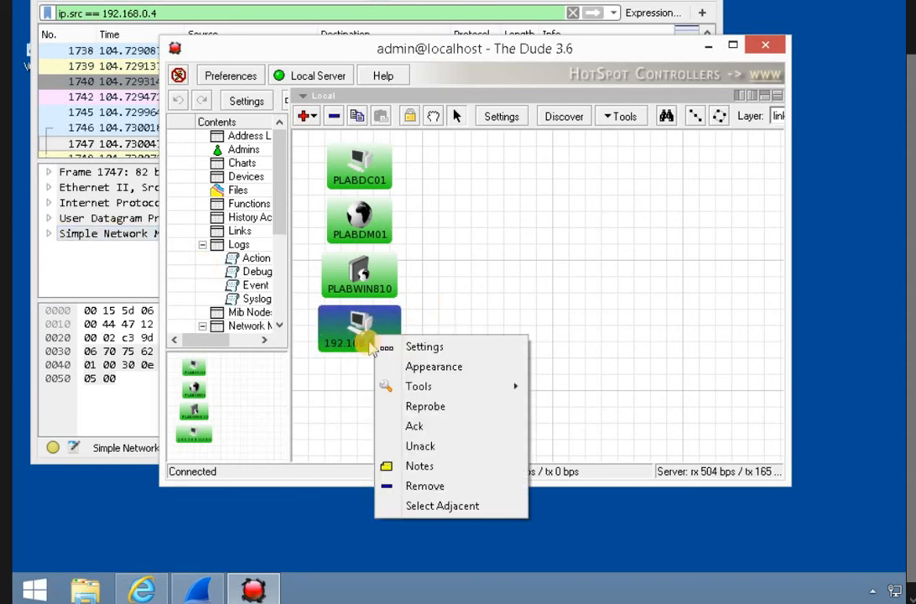
{"action": "left_click", "coordinate": [369, 347]}
{"action": "right_click", "coordinate": [363, 349]}
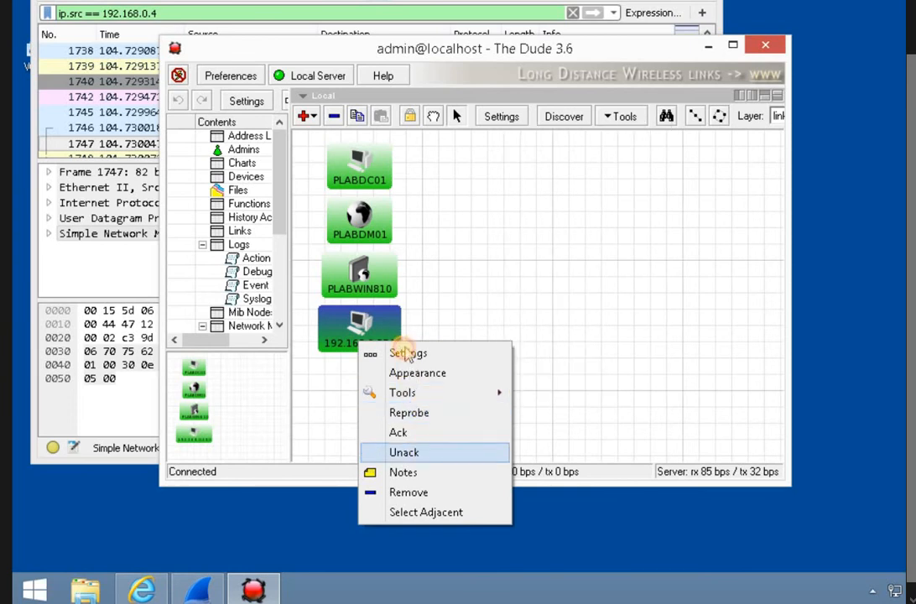
{"action": "left_click", "coordinate": [408, 353]}
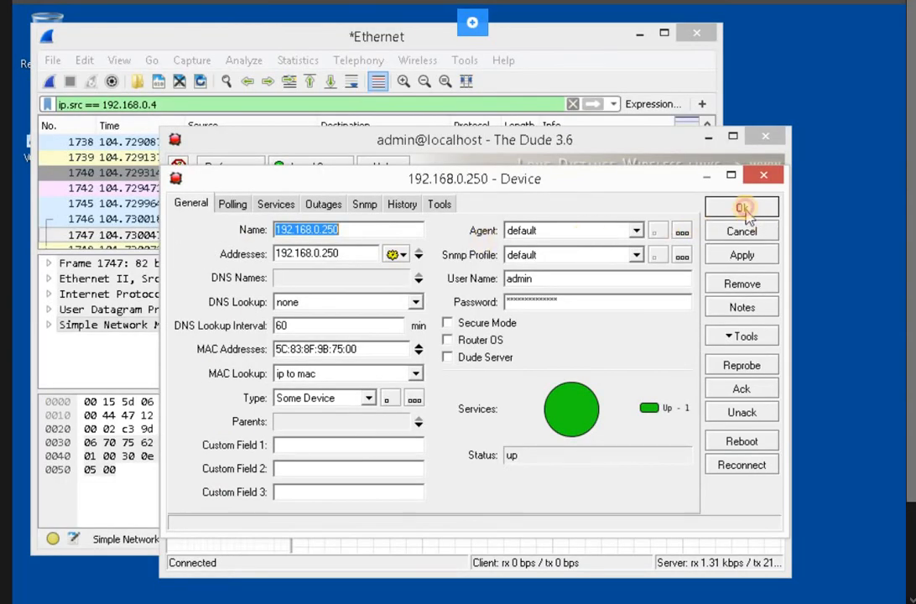
{"action": "key", "text": "Escape"}
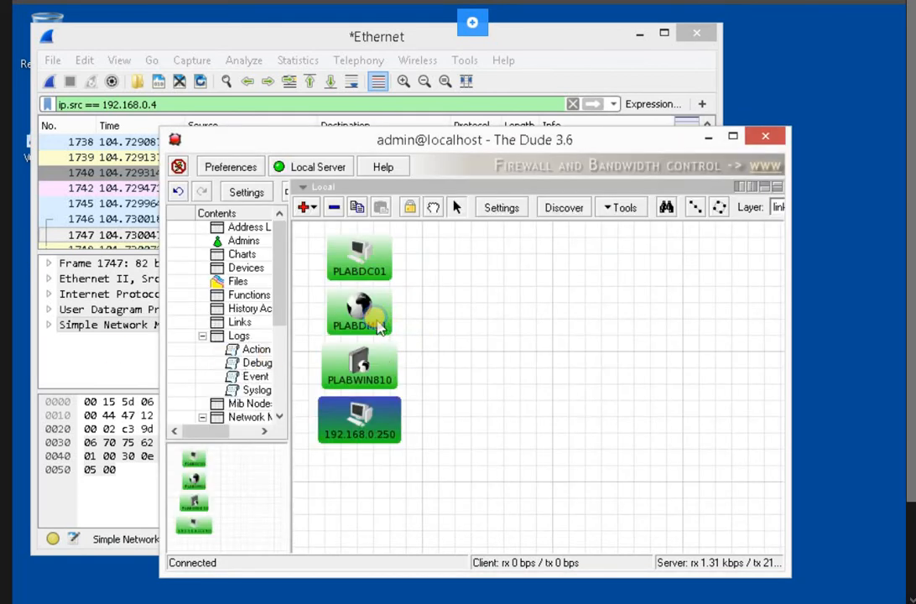
- Assign the v2-public SNMP profile to PLABDM01 and open that profile's settings
{"action": "right_click", "coordinate": [388, 329]}
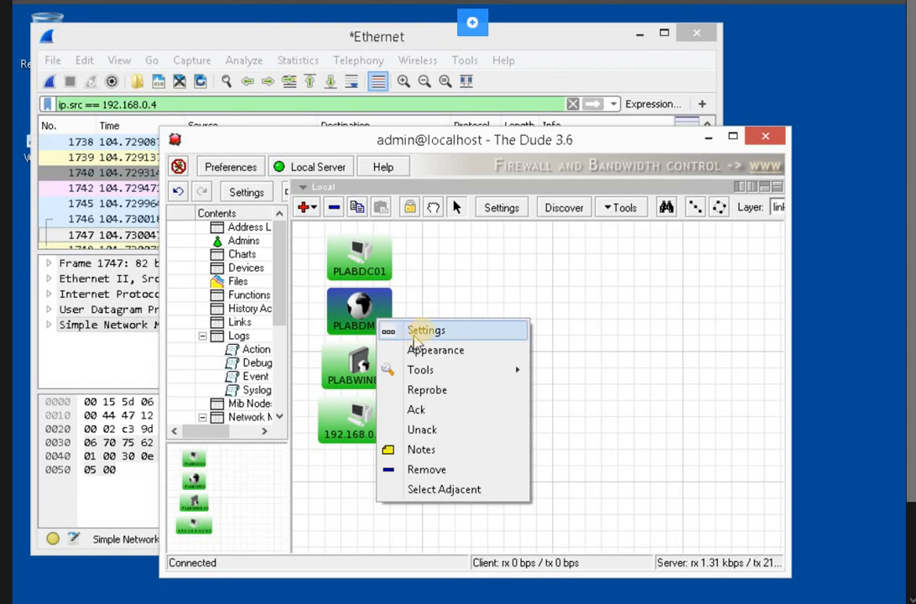
{"action": "key", "text": "Return"}
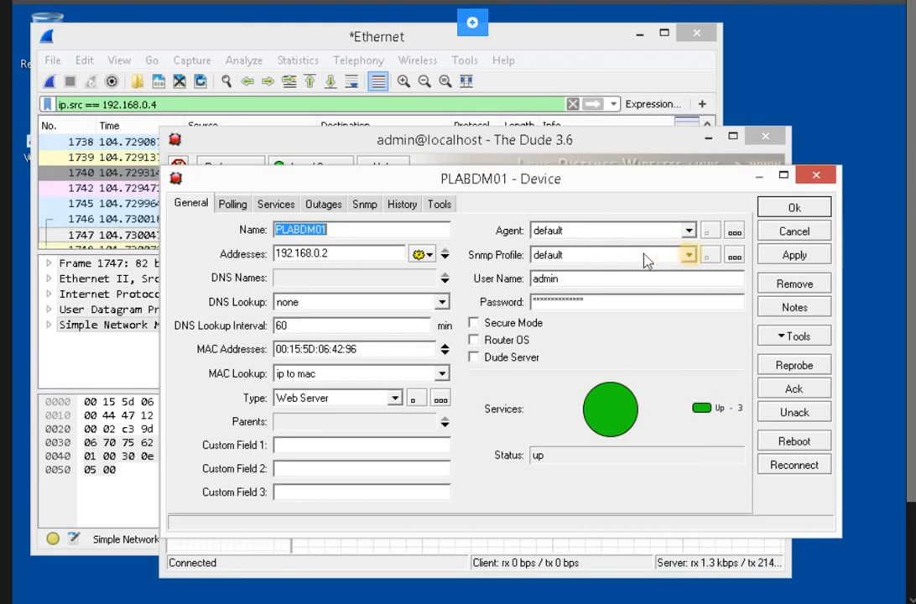
{"action": "left_click", "coordinate": [690, 256]}
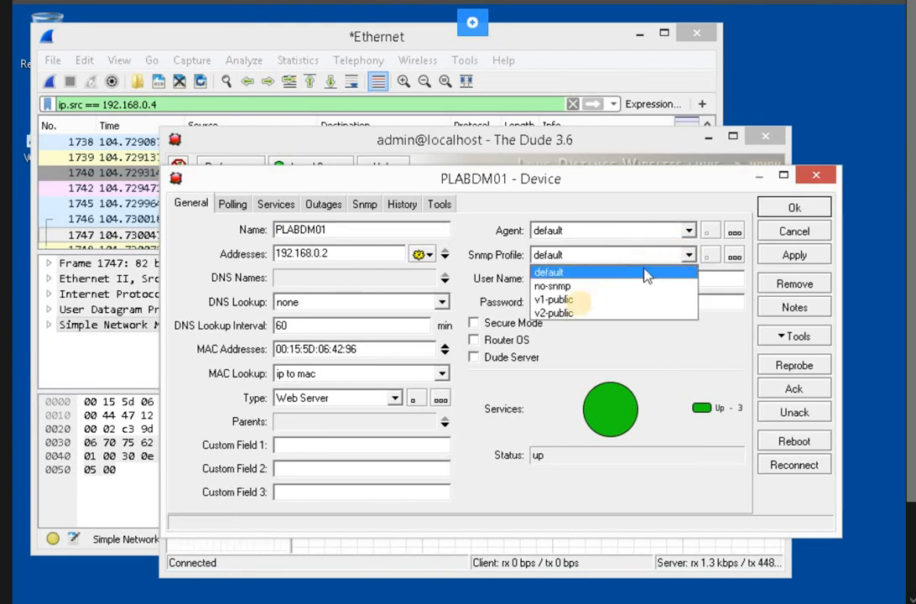
{"action": "left_click", "coordinate": [562, 313]}
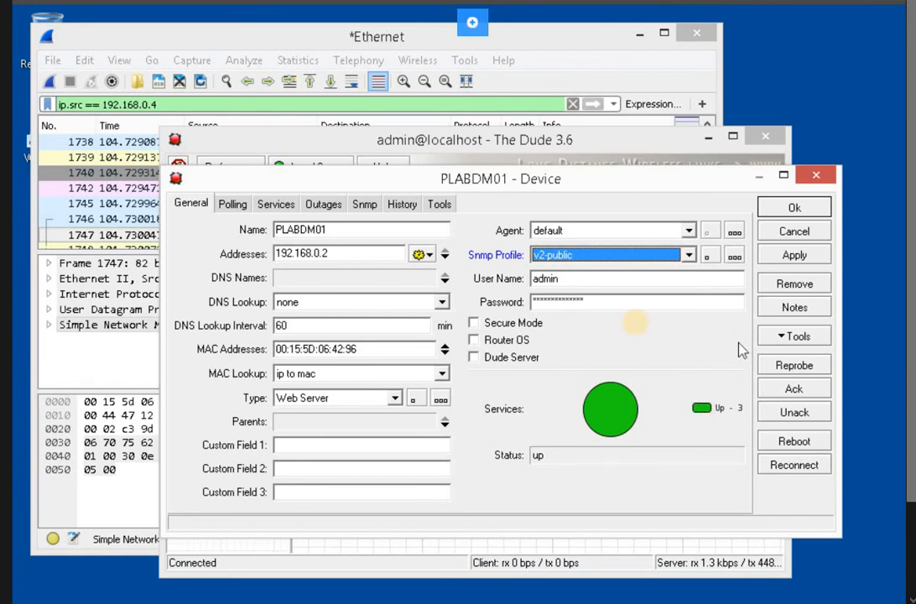
{"action": "left_click", "coordinate": [708, 258]}
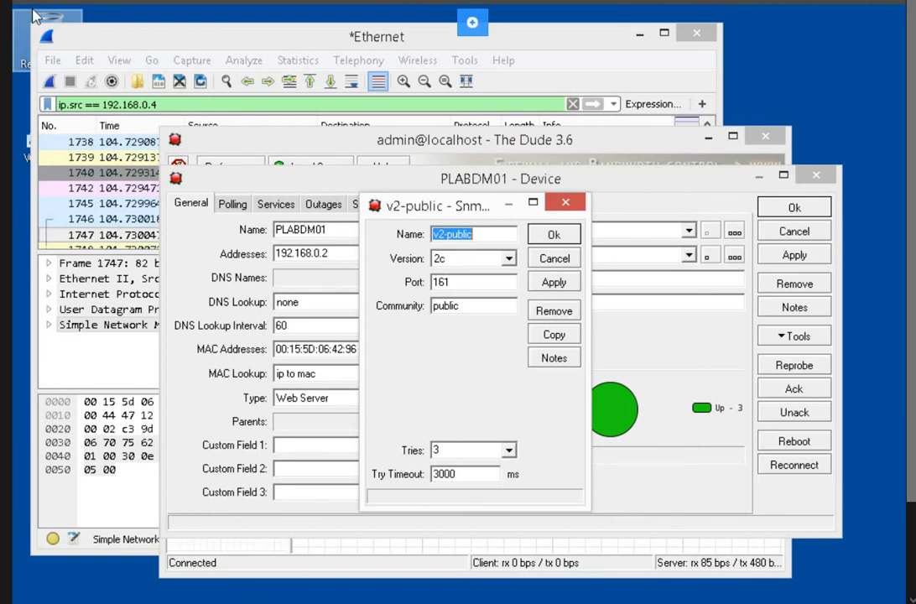
- Rename the profile to v2-classroom with community CLASSROOM and save it
{"action": "key", "text": "Tab"}
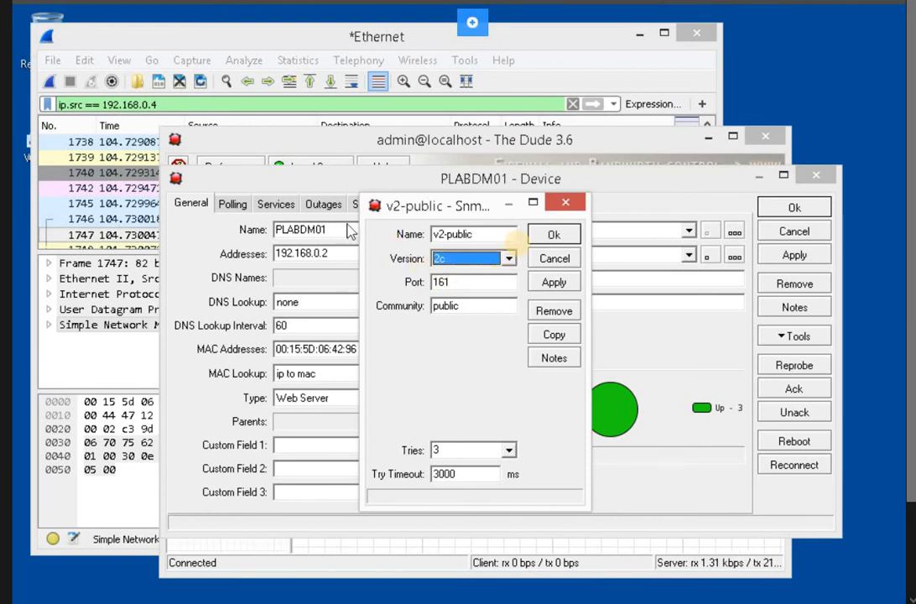
{"action": "left_click", "coordinate": [494, 233]}
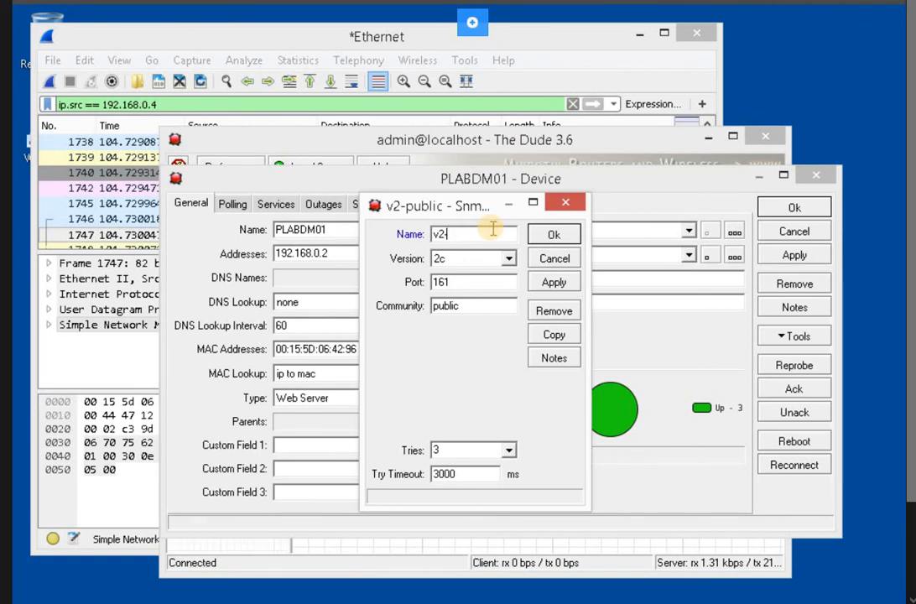
{"action": "type", "text": "classroom"}
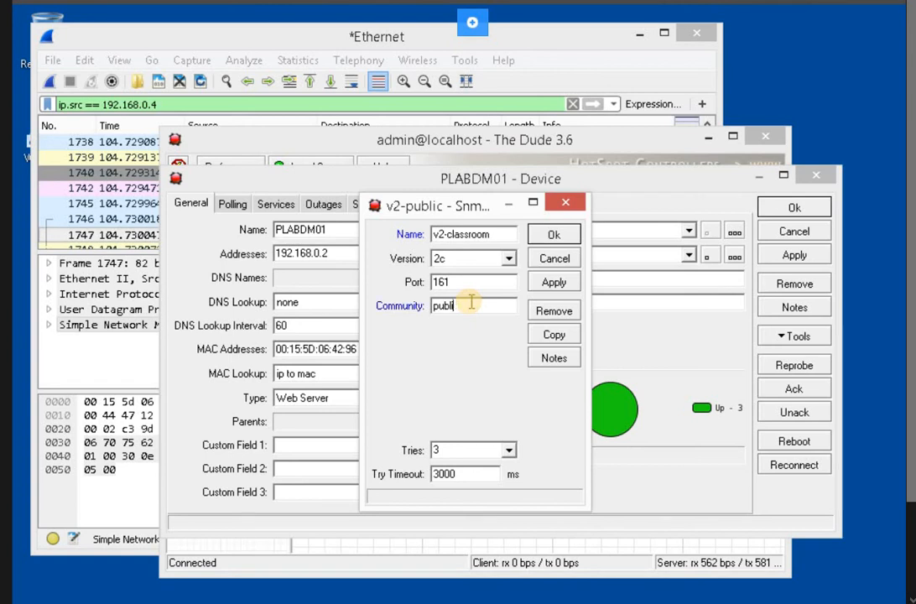
{"action": "key", "text": "BackSpace"}
{"action": "key", "text": "BackSpace"}
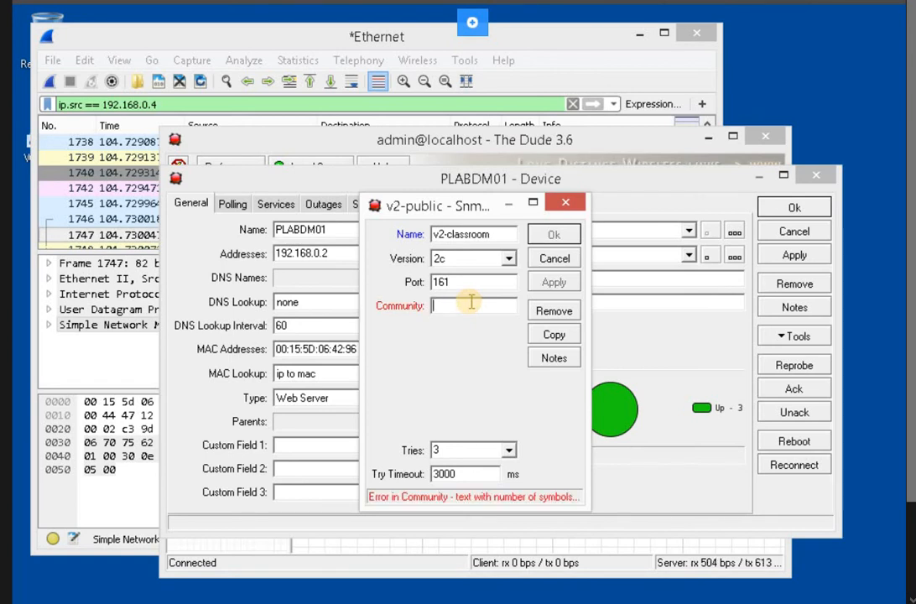
{"action": "type", "text": "CLASSR"}
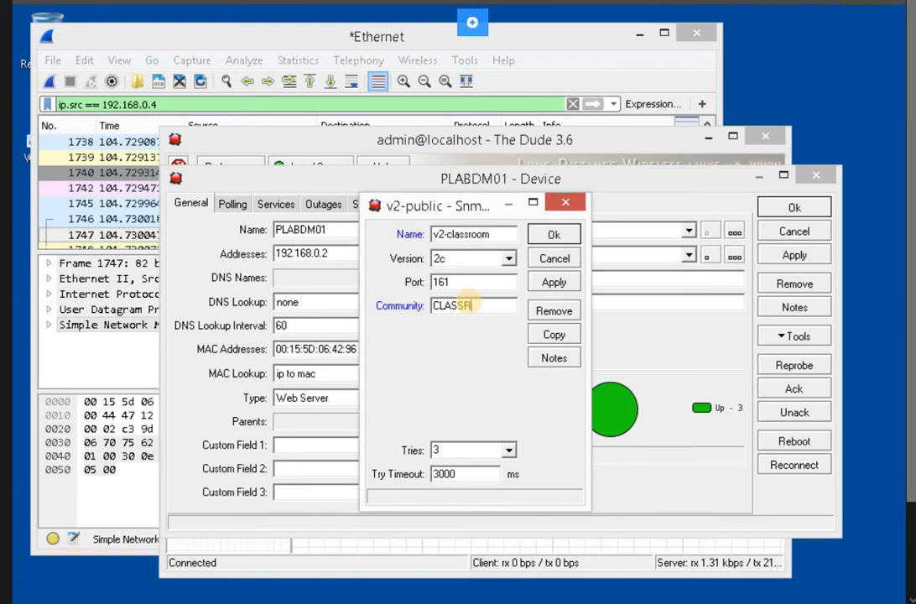
{"action": "type", "text": "OOM"}
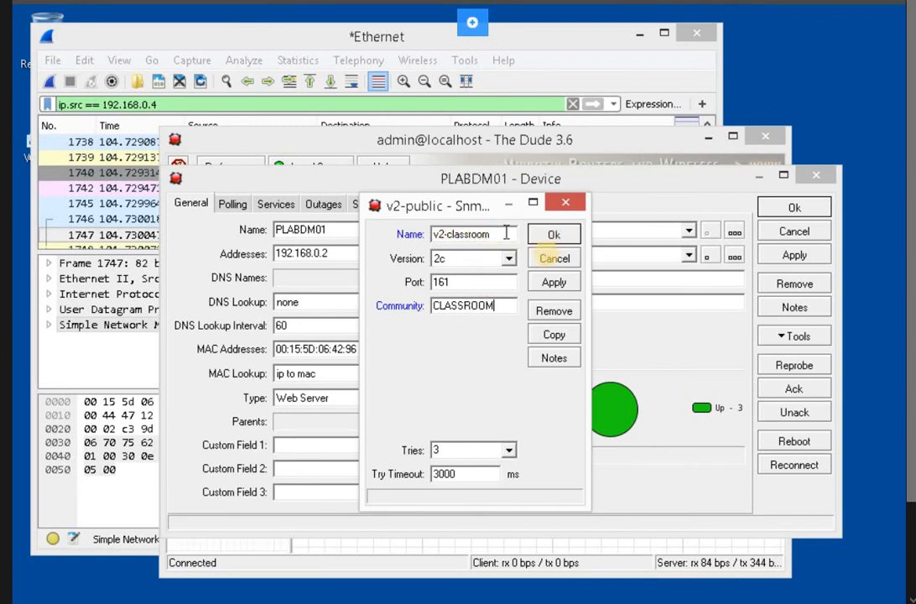
{"action": "left_click", "coordinate": [553, 237]}
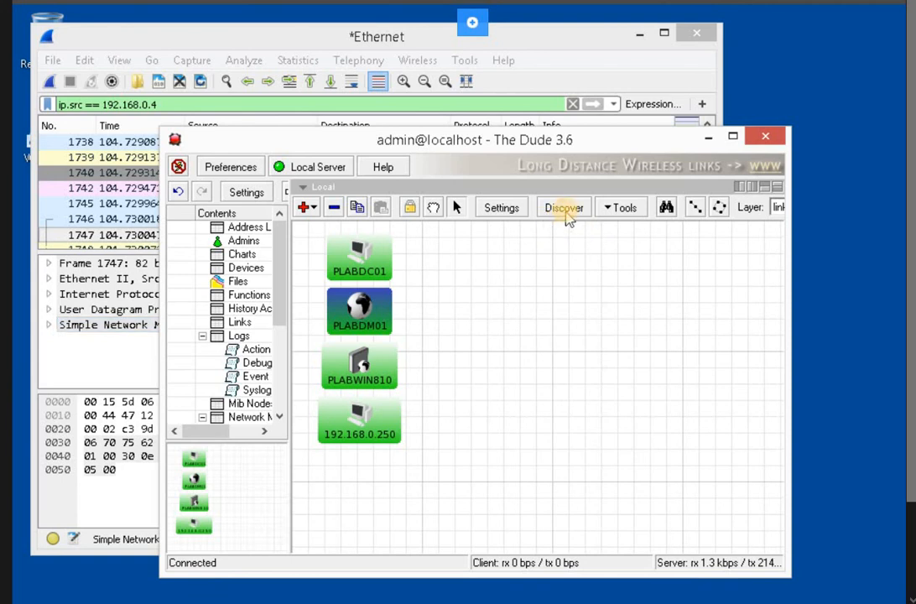
- Run a discovery scan of 192.168.0.0/24 to refresh PLABDM01's SNMP readings
{"action": "left_click", "coordinate": [564, 209]}
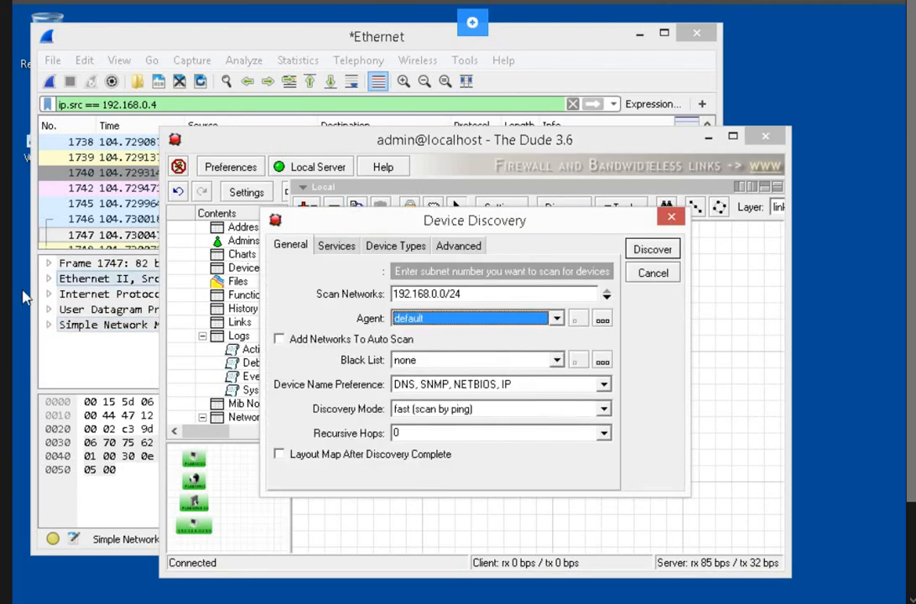
{"action": "left_click", "coordinate": [642, 251]}
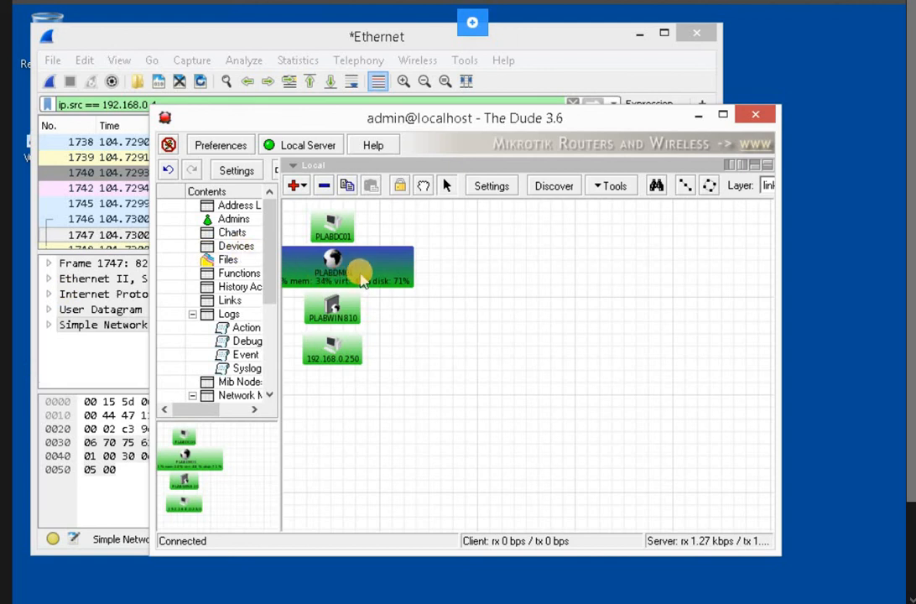
- Shift the PLABDM01 node rightward on the map and open its device settings
{"action": "mouse_move", "coordinate": [362, 279]}
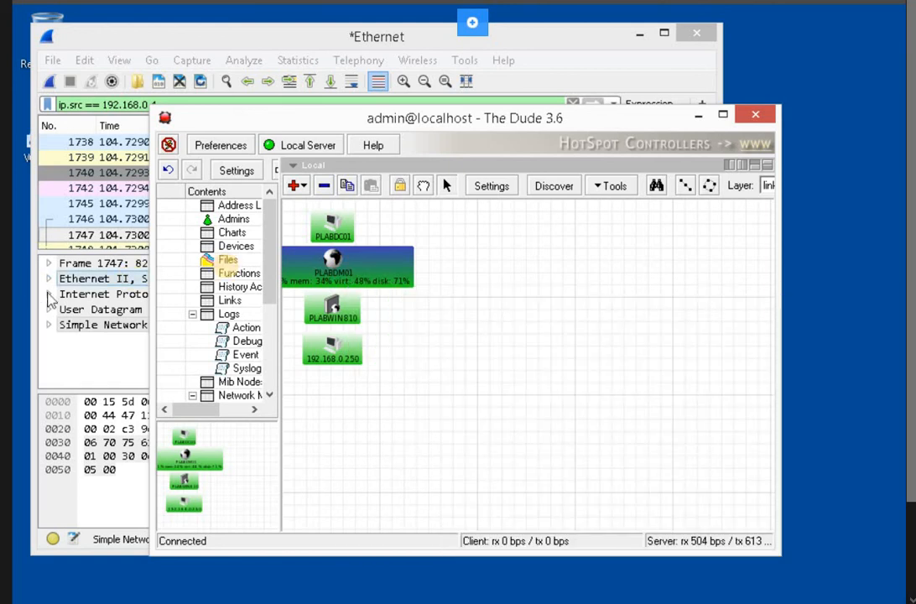
{"action": "left_click_drag", "start_coordinate": [430, 280], "coordinate": [521, 266]}
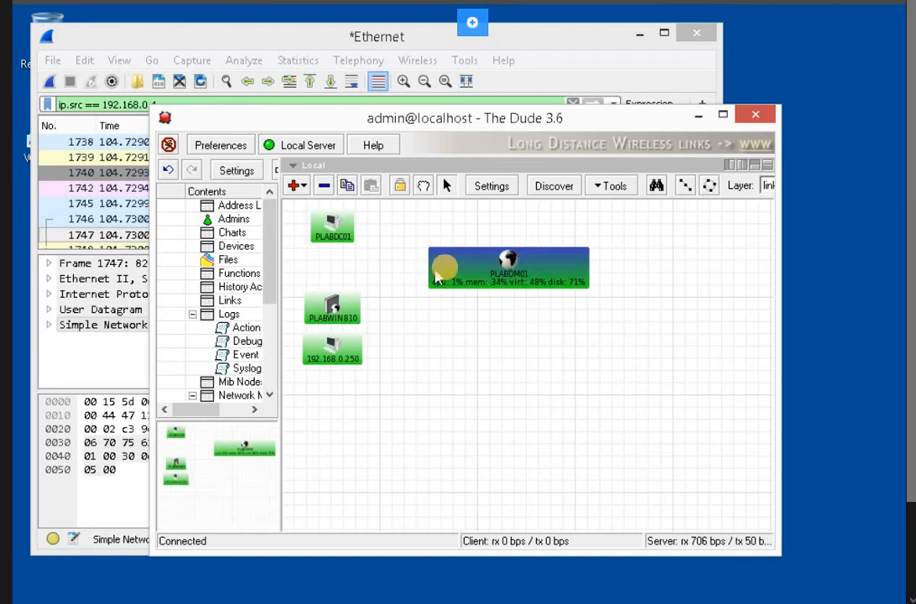
{"action": "left_click", "coordinate": [447, 270]}
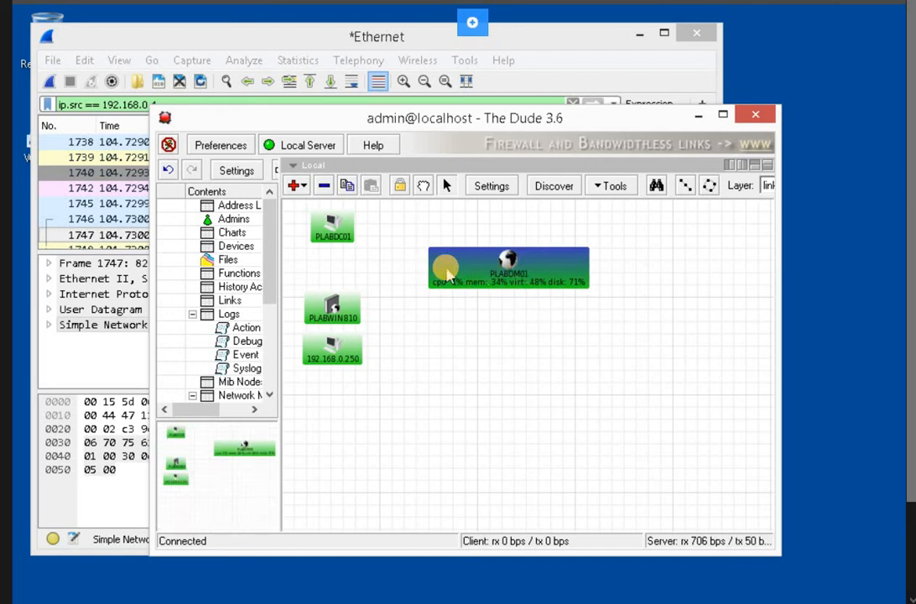
{"action": "right_click", "coordinate": [447, 270]}
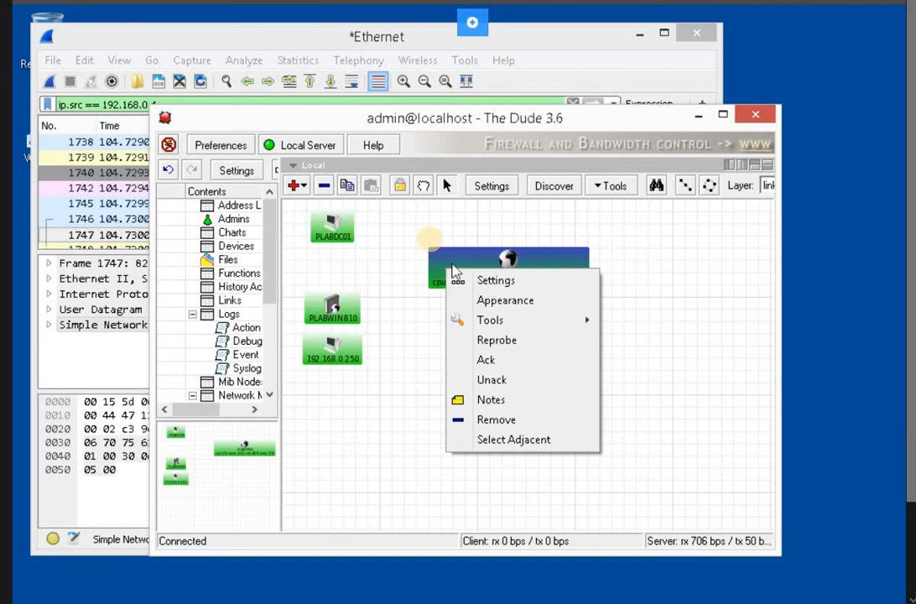
{"action": "left_click", "coordinate": [471, 241]}
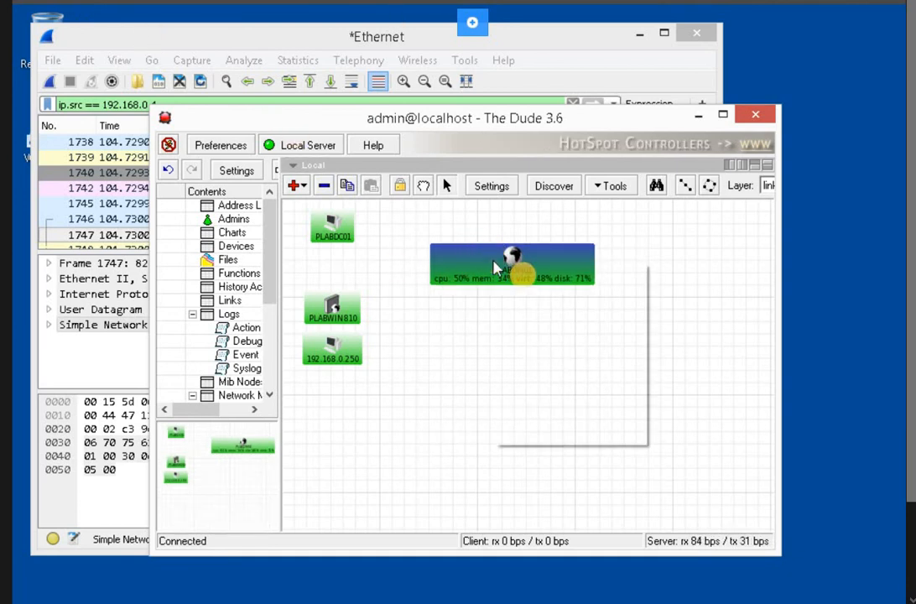
{"action": "right_click", "coordinate": [495, 265]}
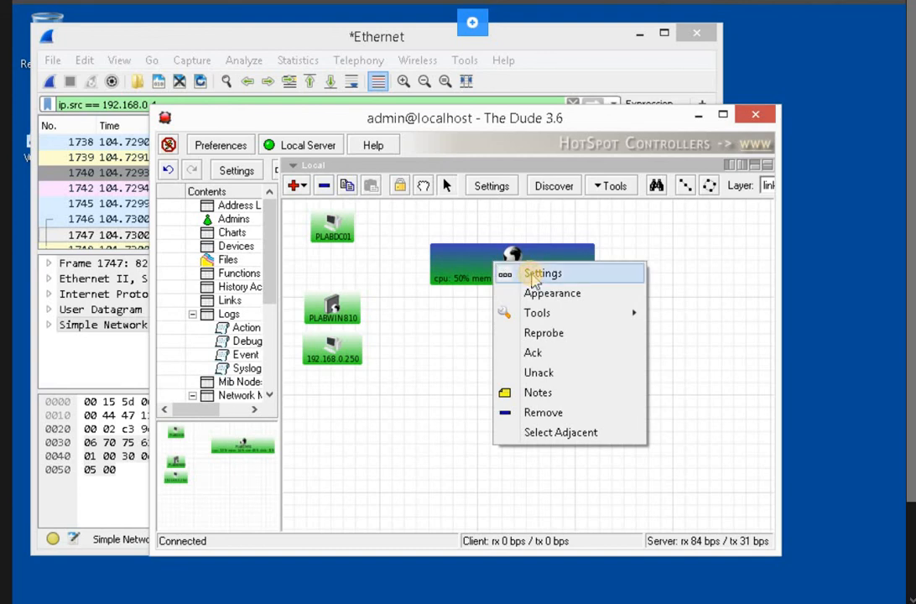
{"action": "left_click", "coordinate": [537, 274]}
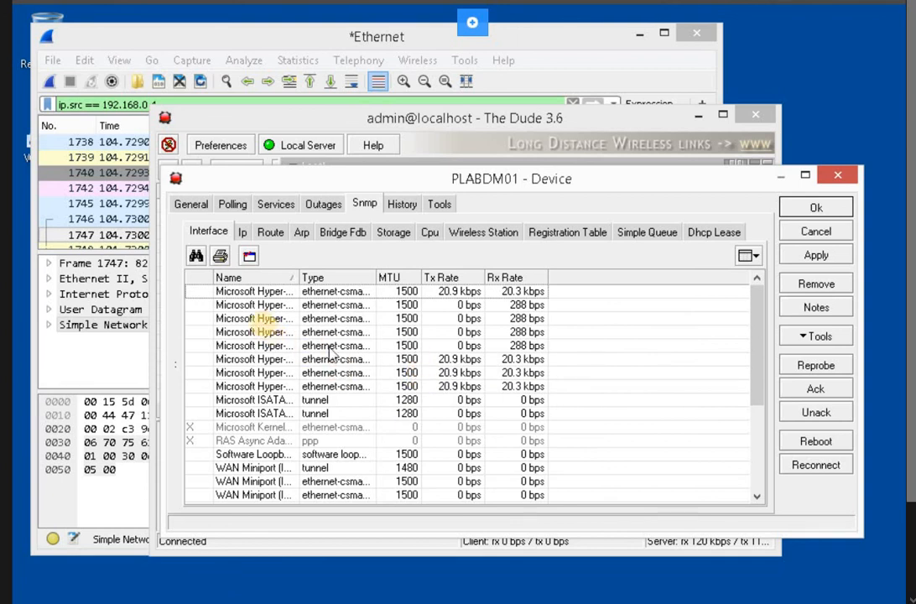
- Browse PLABDM01's SNMP Interface, Ip, Route, Arp and Wireless Station tables, ending on Interface
{"action": "left_click", "coordinate": [290, 317]}
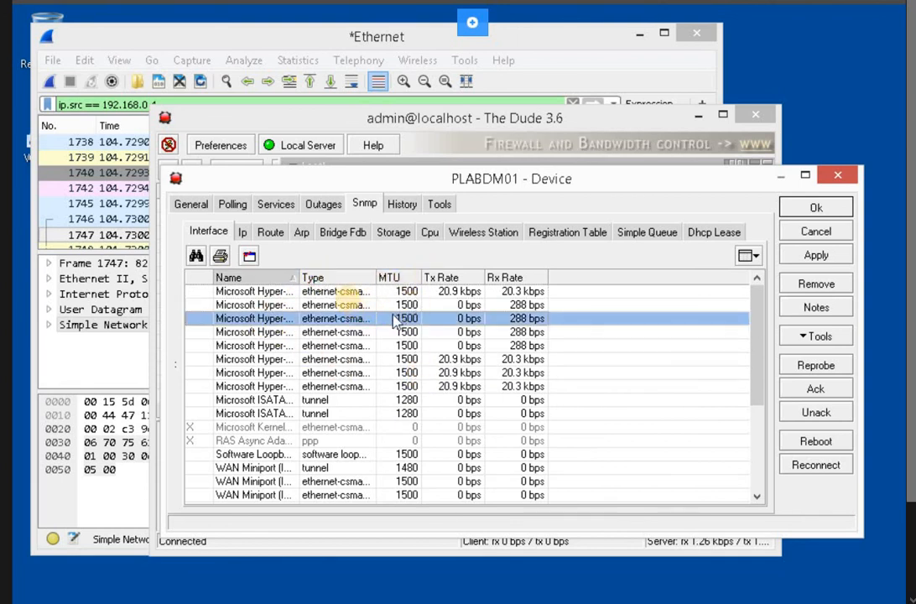
{"action": "left_click", "coordinate": [278, 292]}
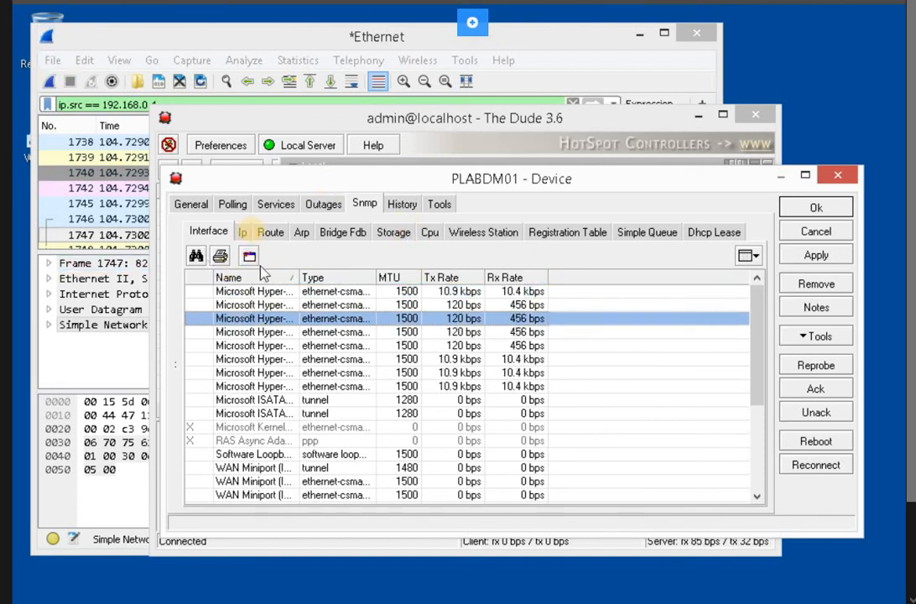
{"action": "left_click", "coordinate": [246, 233]}
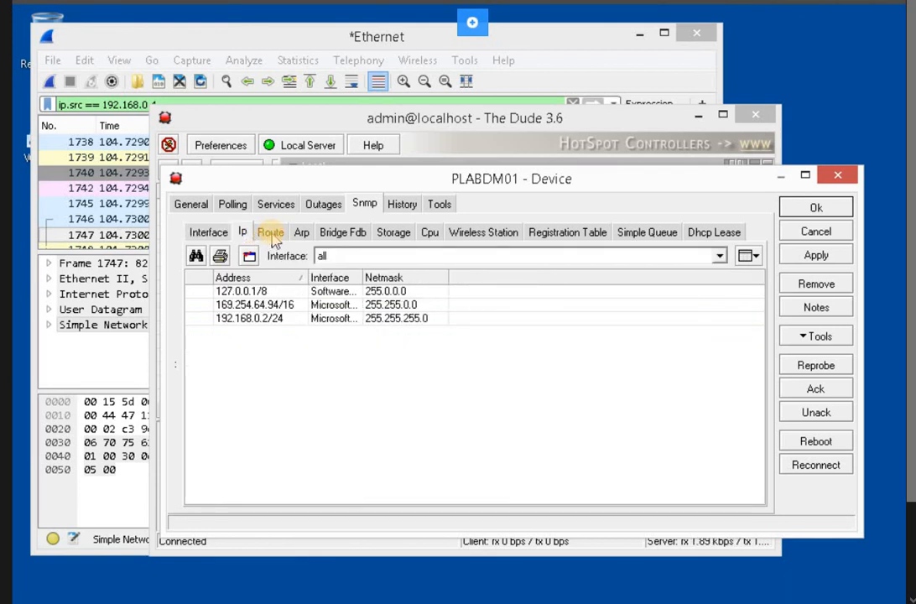
{"action": "left_click", "coordinate": [273, 237]}
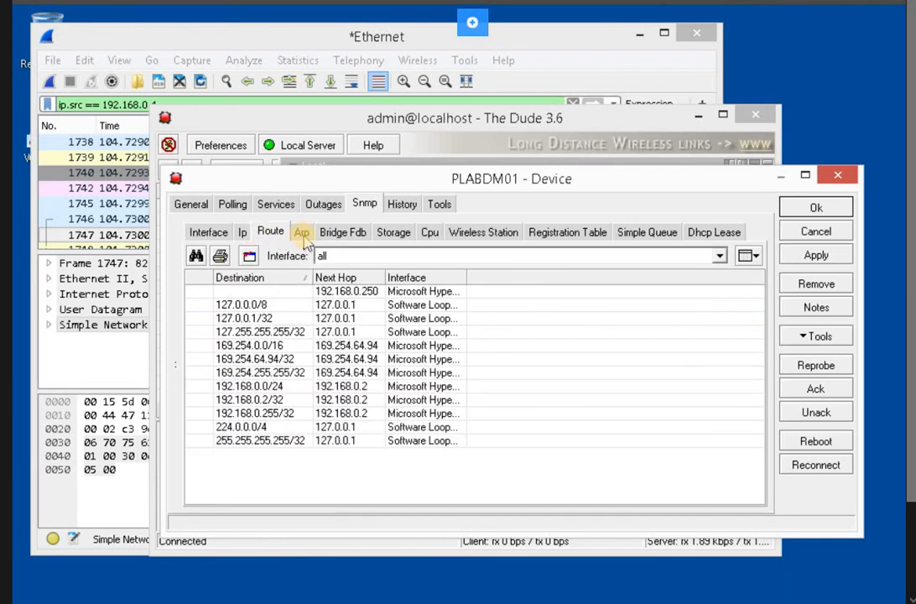
{"action": "left_click", "coordinate": [302, 235]}
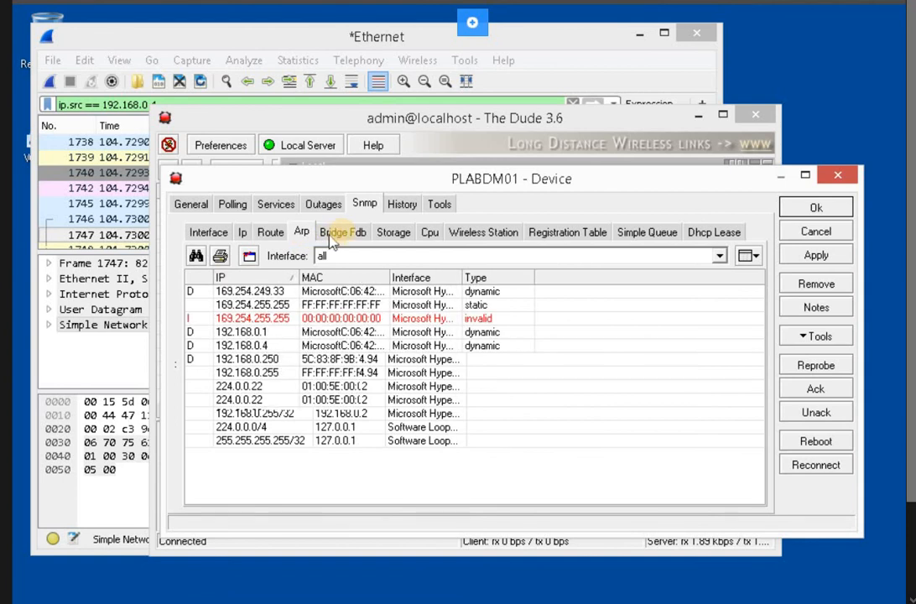
{"action": "left_click", "coordinate": [483, 232]}
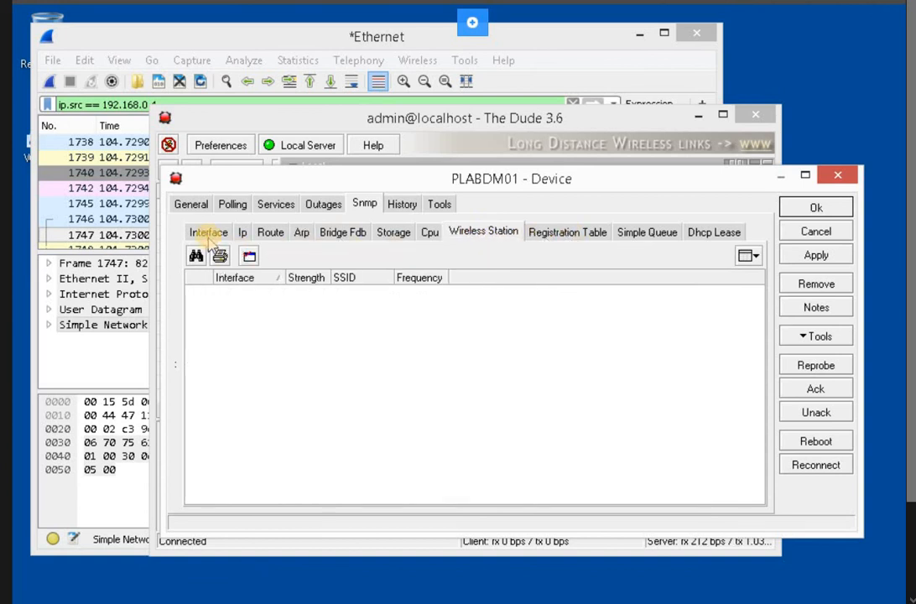
{"action": "left_click", "coordinate": [208, 233]}
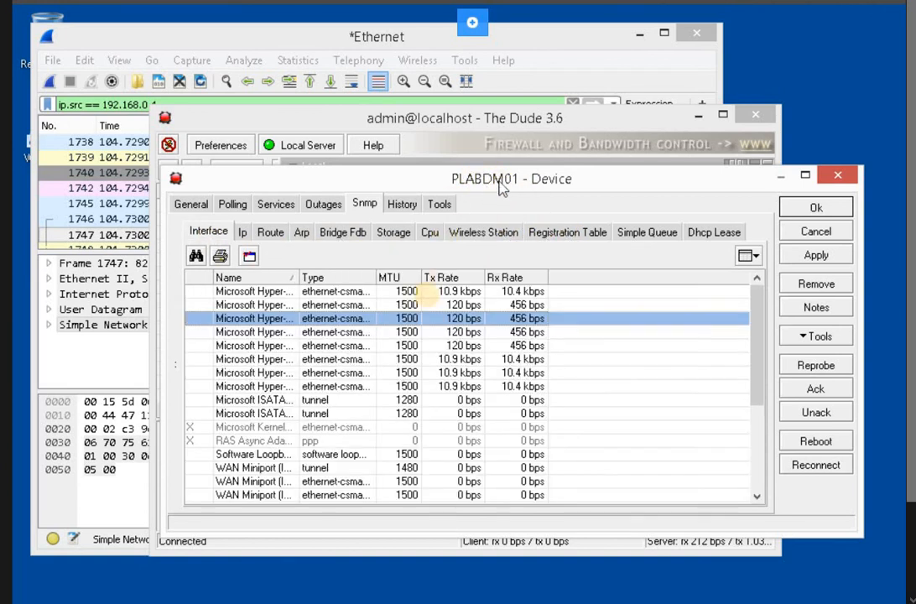